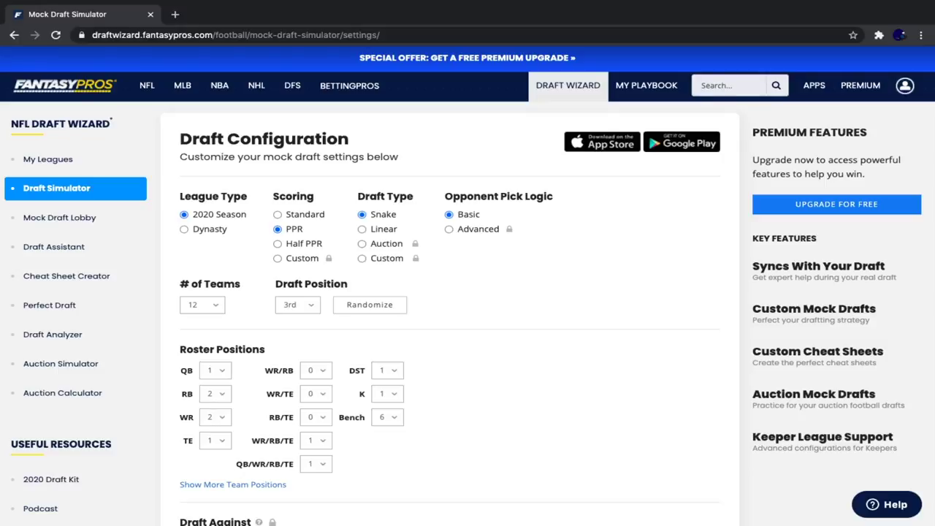
Step: Start the 12-team PPR superflex snake mock draft picking 3rd
{"action": "scroll", "coordinate": [468, 307], "scroll_direction": "down", "scroll_amount": 1}
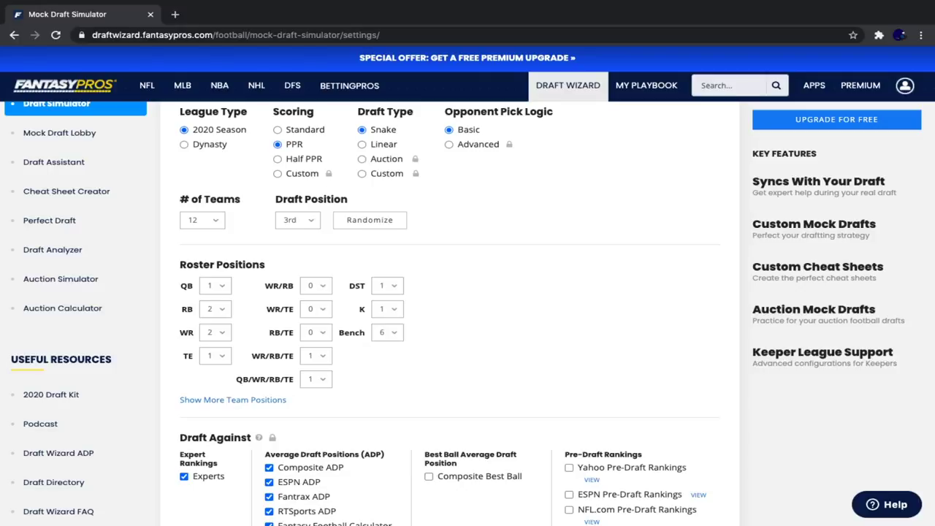
{"action": "scroll", "coordinate": [250, 435], "scroll_direction": "down", "scroll_amount": 4}
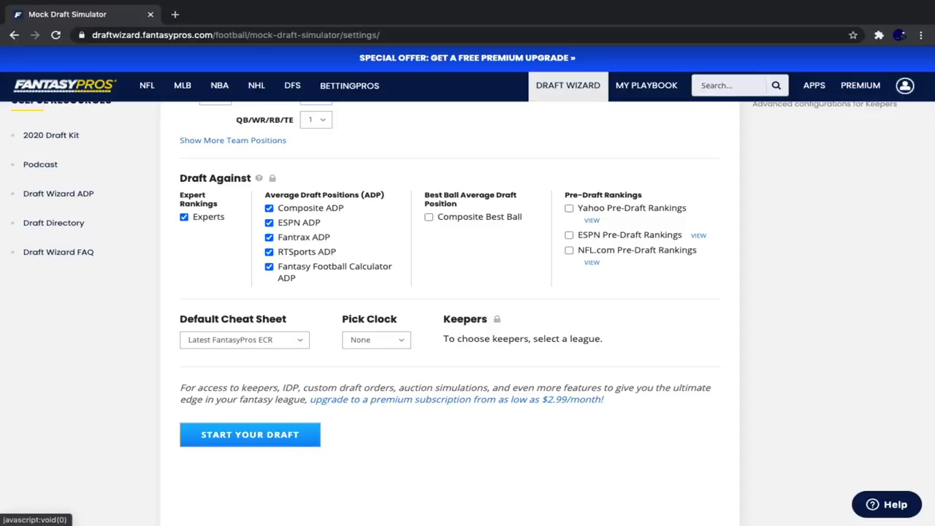
{"action": "left_click", "coordinate": [250, 435]}
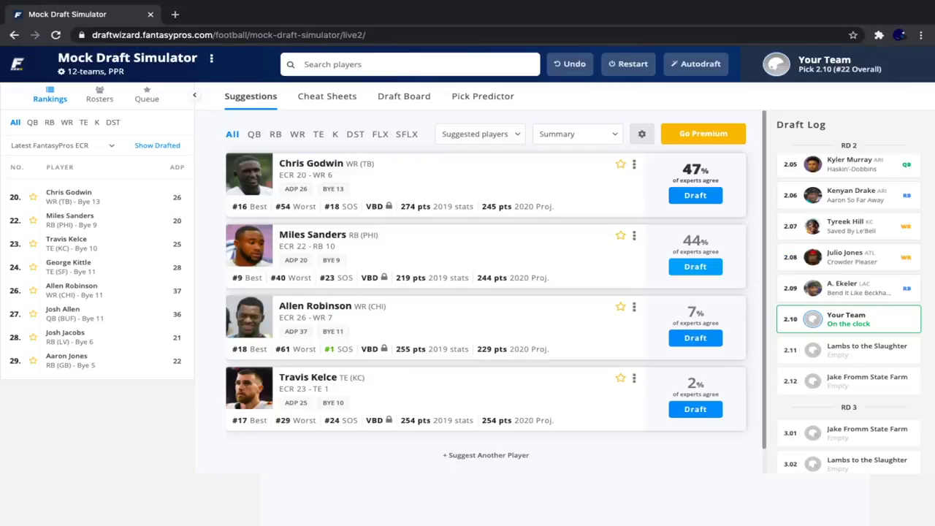
{"action": "scroll", "coordinate": [847, 257], "scroll_direction": "up", "scroll_amount": 3}
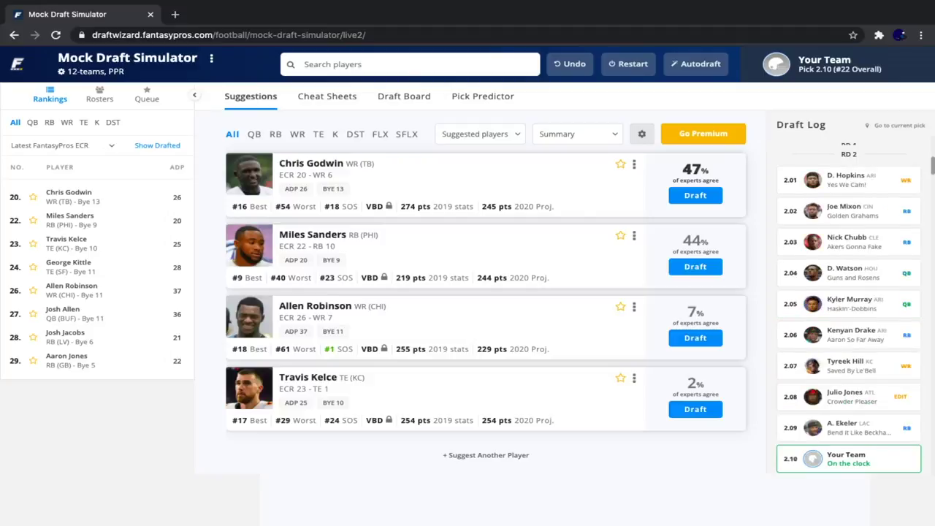
{"action": "scroll", "coordinate": [848, 293], "scroll_direction": "up", "scroll_amount": 4}
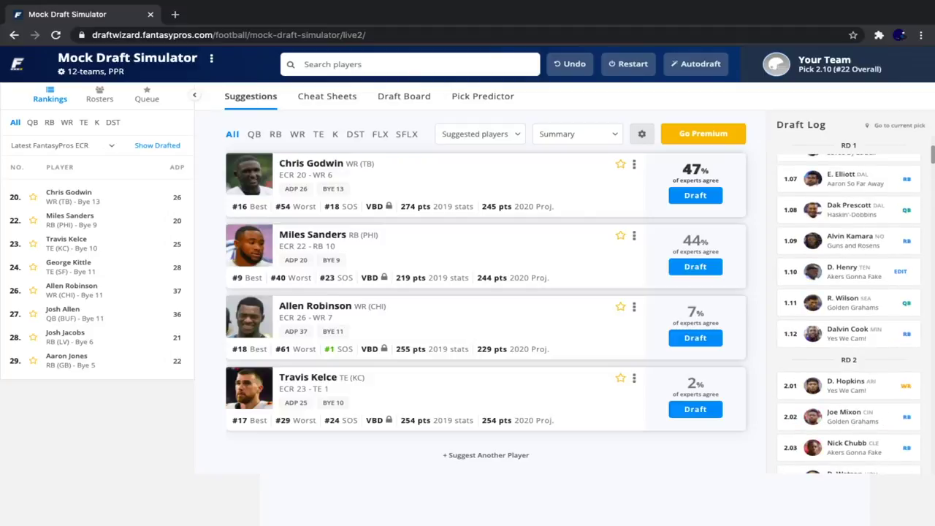
{"action": "scroll", "coordinate": [847, 292], "scroll_direction": "up", "scroll_amount": 1}
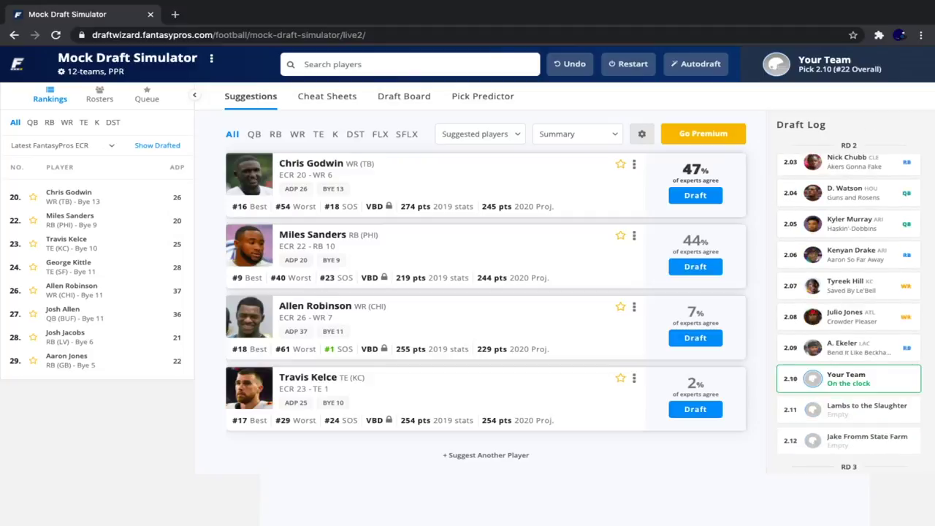
{"action": "left_click", "coordinate": [32, 122]}
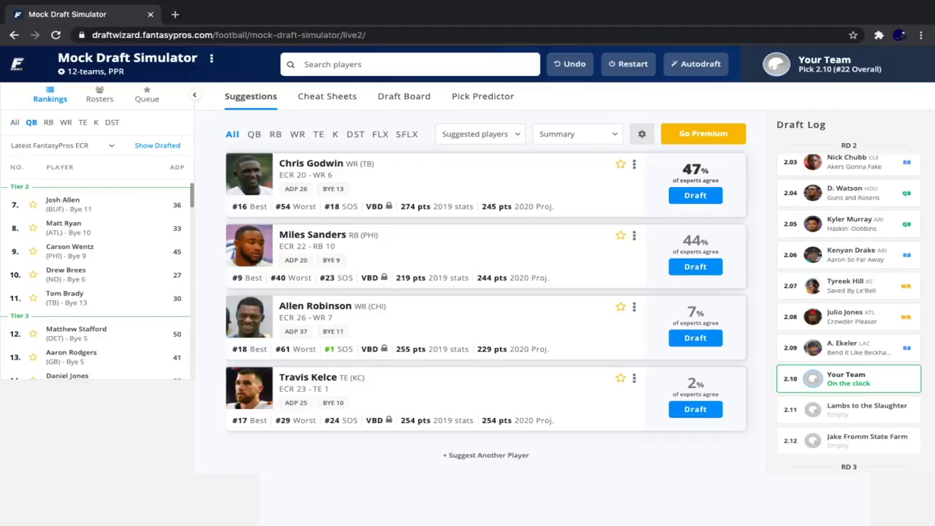
Step: Compare running back and wide receiver rankings, then draft Miles Sanders at pick 2.10
{"action": "mouse_move", "coordinate": [103, 204]}
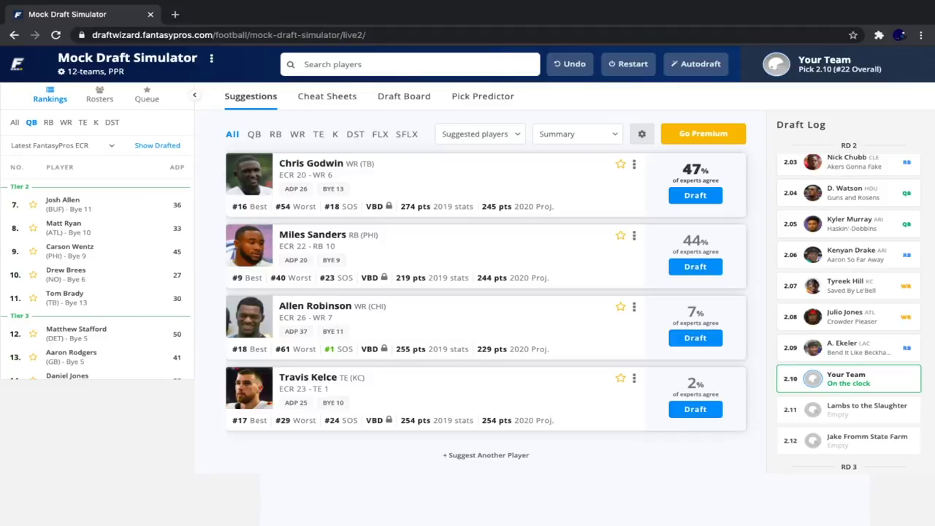
{"action": "left_click", "coordinate": [49, 122]}
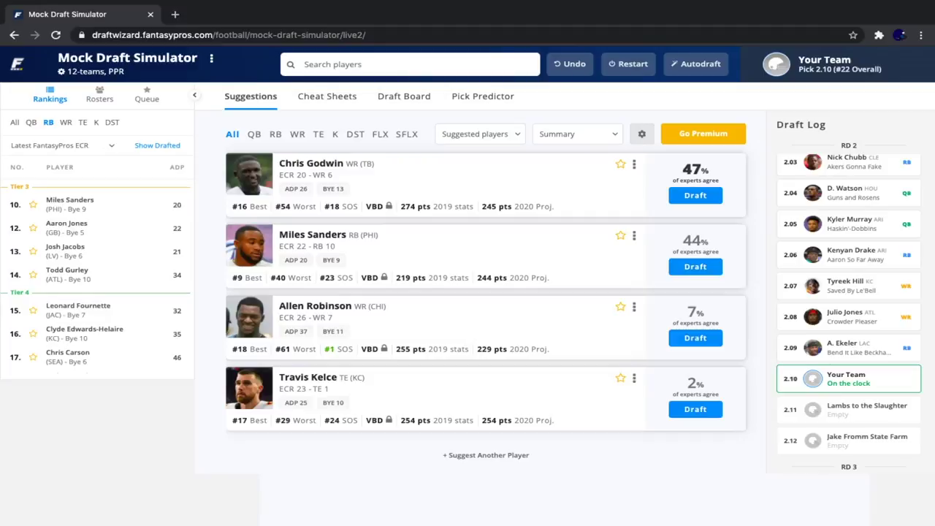
{"action": "left_click", "coordinate": [65, 122]}
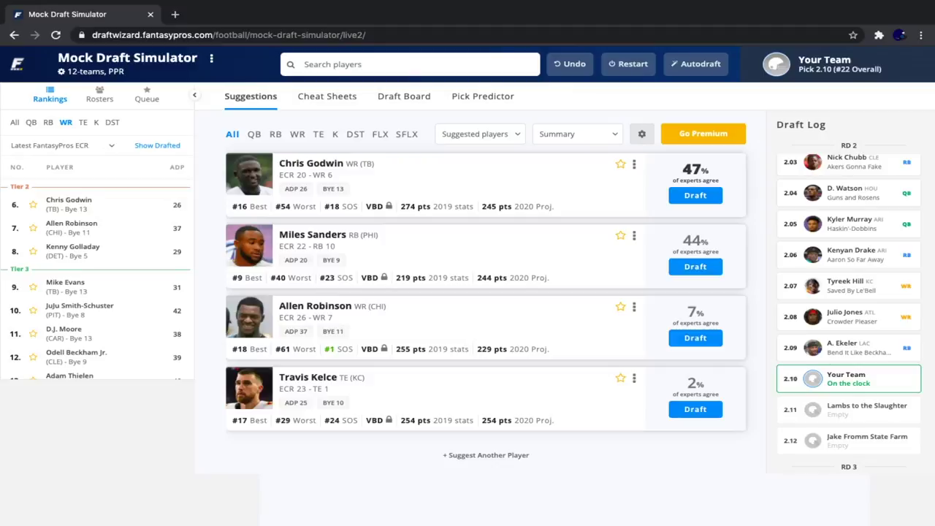
{"action": "left_click", "coordinate": [48, 122]}
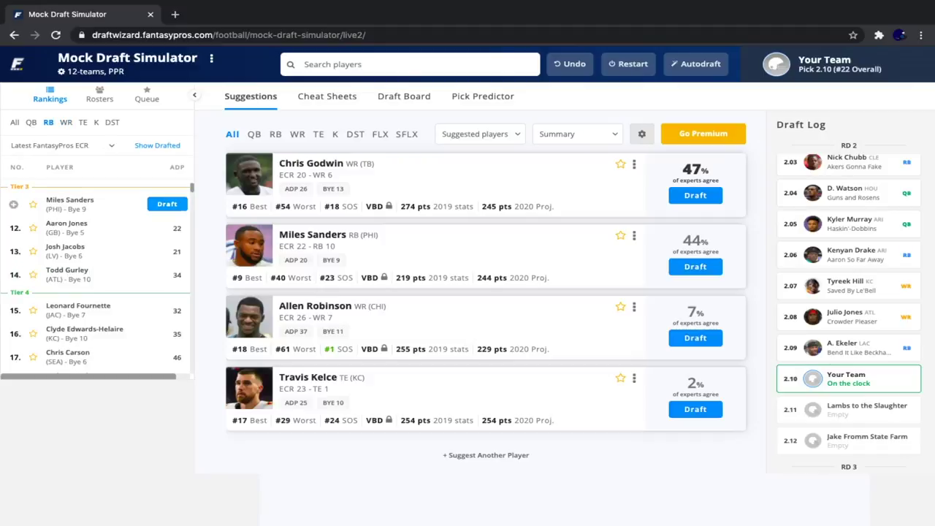
{"action": "left_click", "coordinate": [166, 204]}
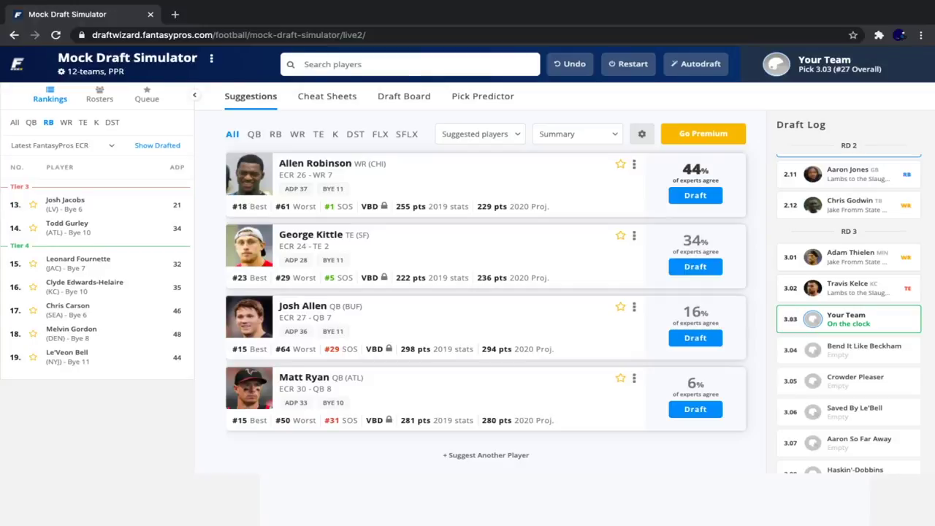
{"action": "left_click", "coordinate": [31, 122]}
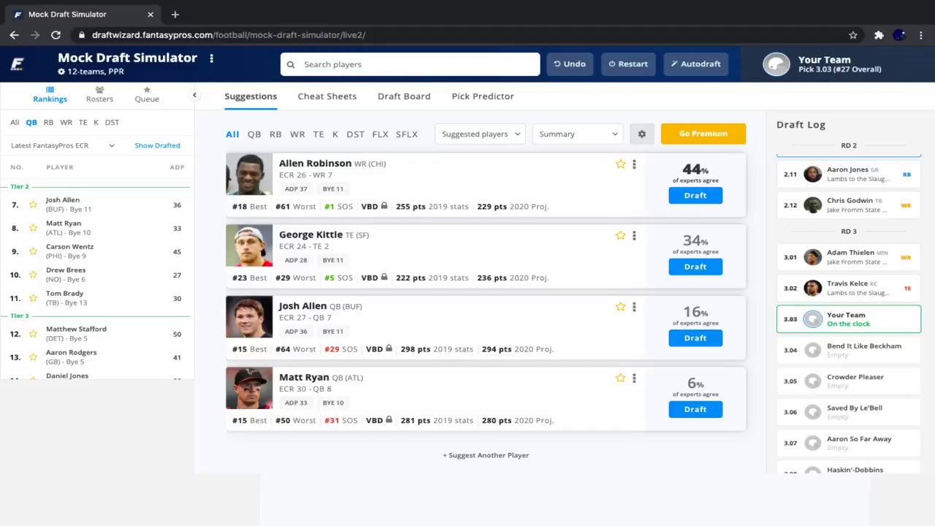
{"action": "left_click", "coordinate": [48, 122]}
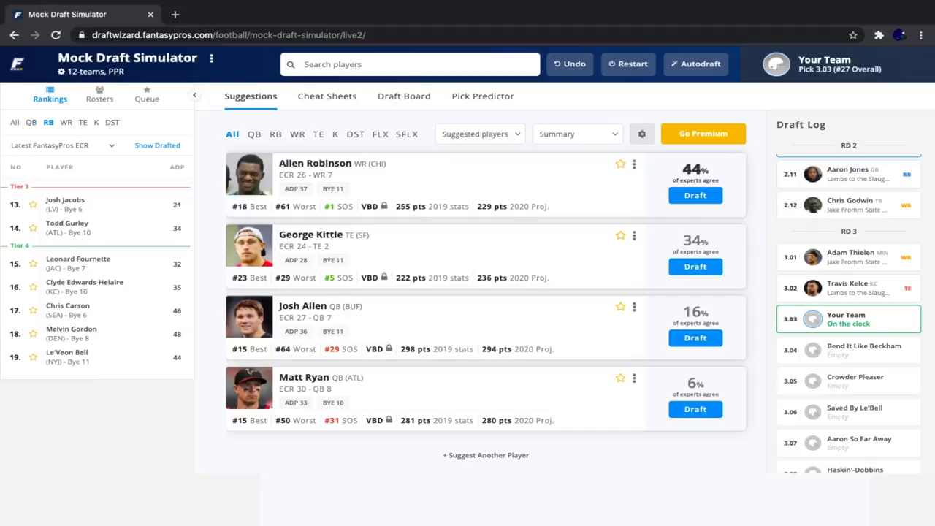
{"action": "mouse_move", "coordinate": [110, 205]}
{"action": "left_click", "coordinate": [66, 122]}
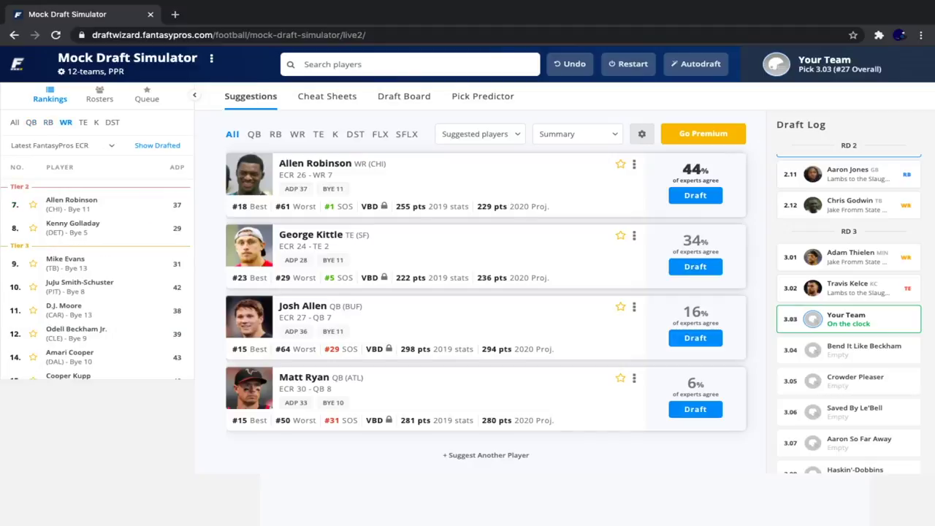
{"action": "left_click", "coordinate": [83, 122]}
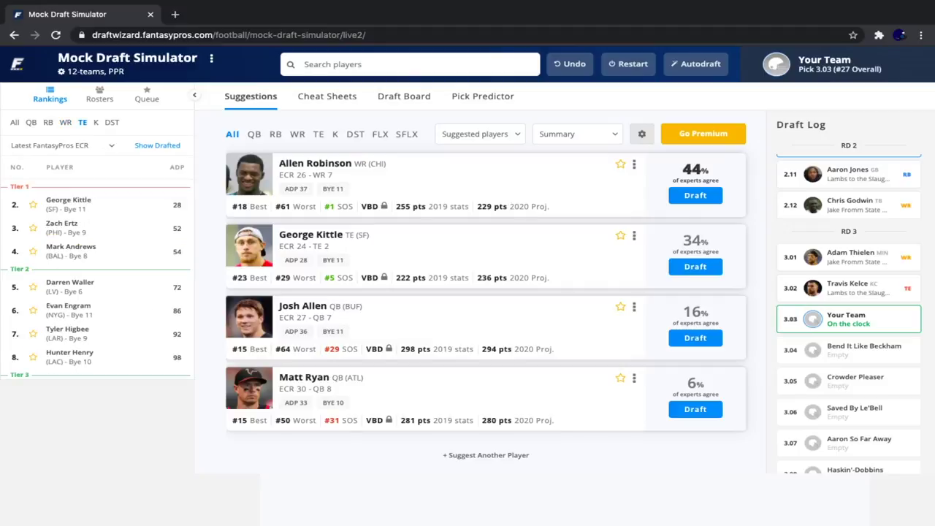
{"action": "mouse_move", "coordinate": [109, 204]}
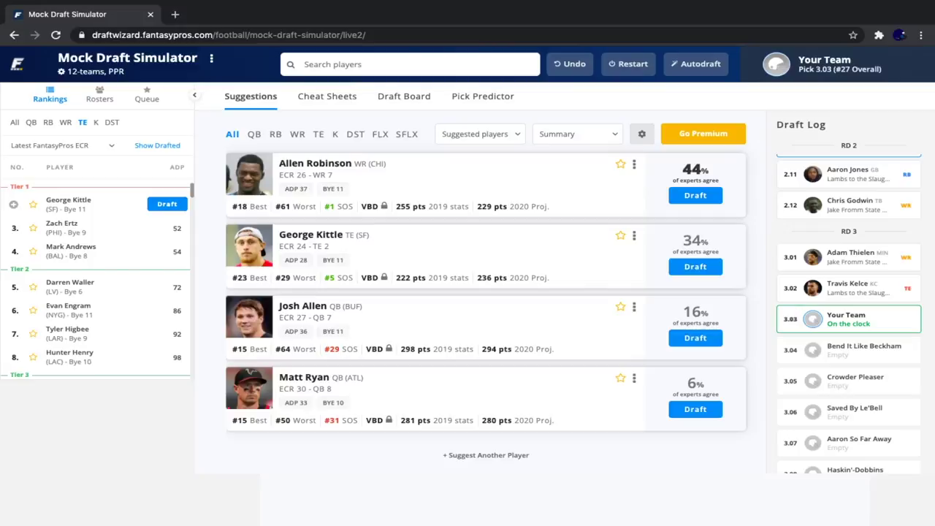
{"action": "left_click", "coordinate": [48, 122]}
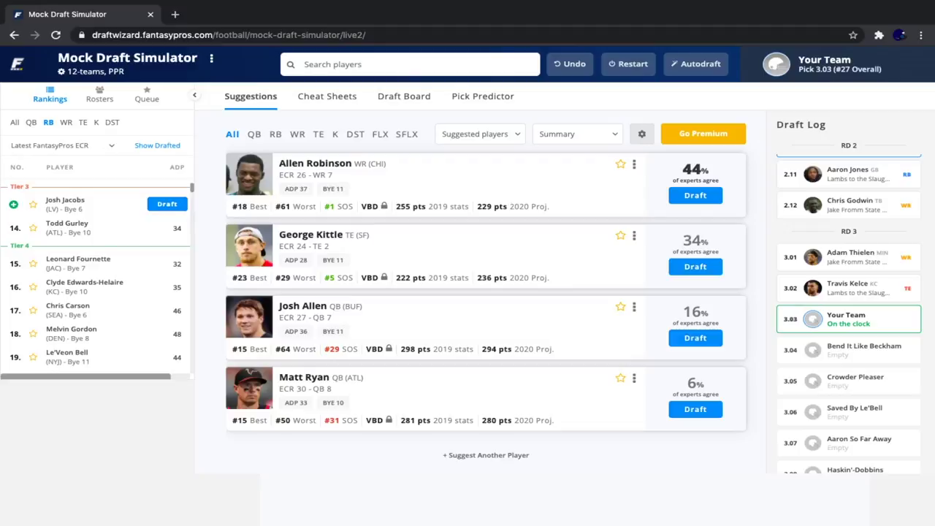
Step: Draft Josh Jacobs with pick 3.03 and review the draft log
{"action": "left_click", "coordinate": [167, 204]}
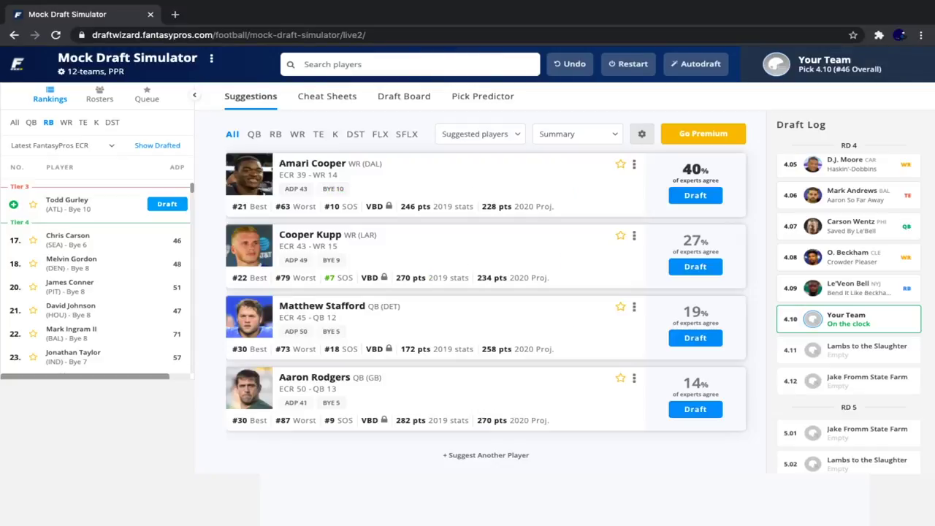
{"action": "scroll", "coordinate": [847, 314], "scroll_direction": "up", "scroll_amount": 6}
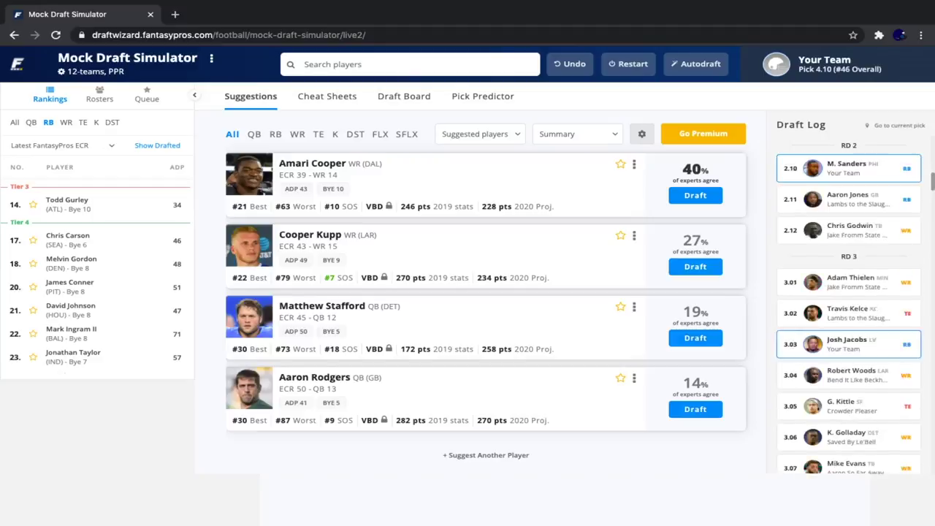
{"action": "scroll", "coordinate": [847, 315], "scroll_direction": "up", "scroll_amount": 2}
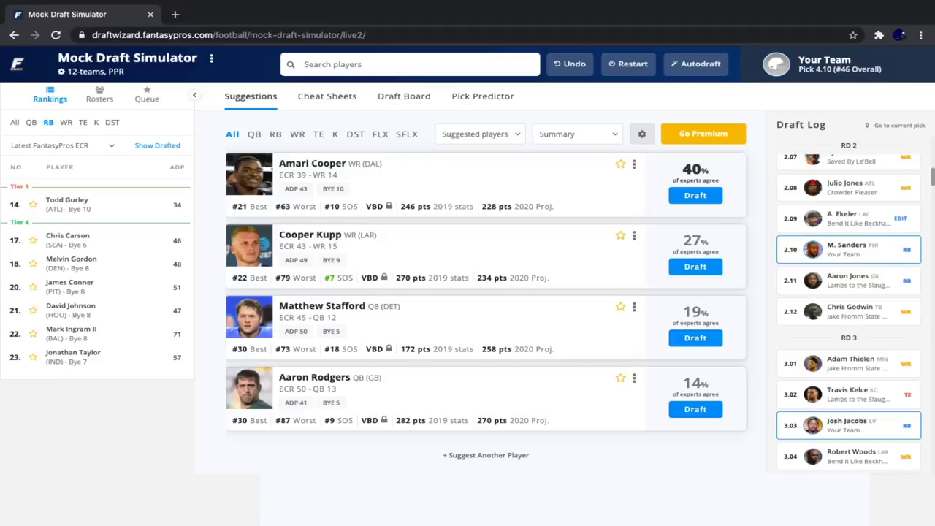
Step: Follow the round 4 picks in the draft log until Your Team is up at 4.10
{"action": "scroll", "coordinate": [849, 314], "scroll_direction": "down", "scroll_amount": 1}
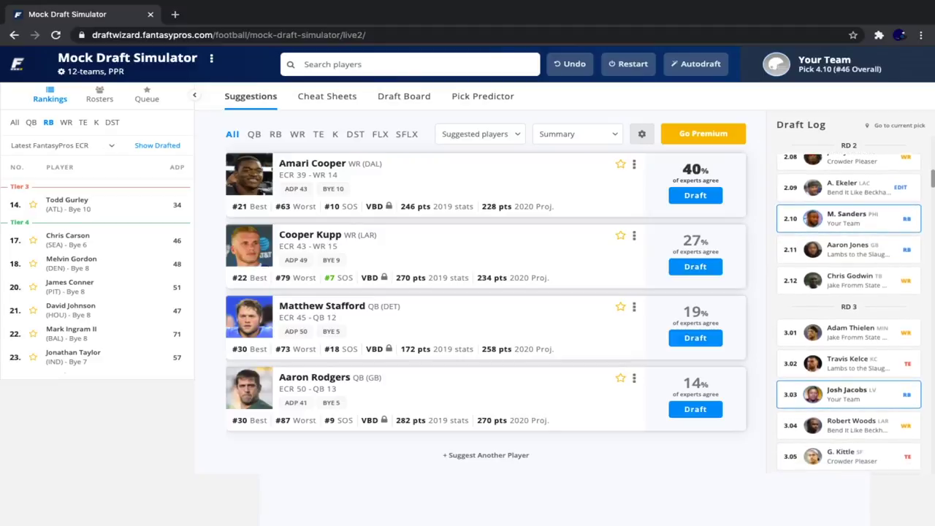
{"action": "scroll", "coordinate": [849, 314], "scroll_direction": "down", "scroll_amount": 4}
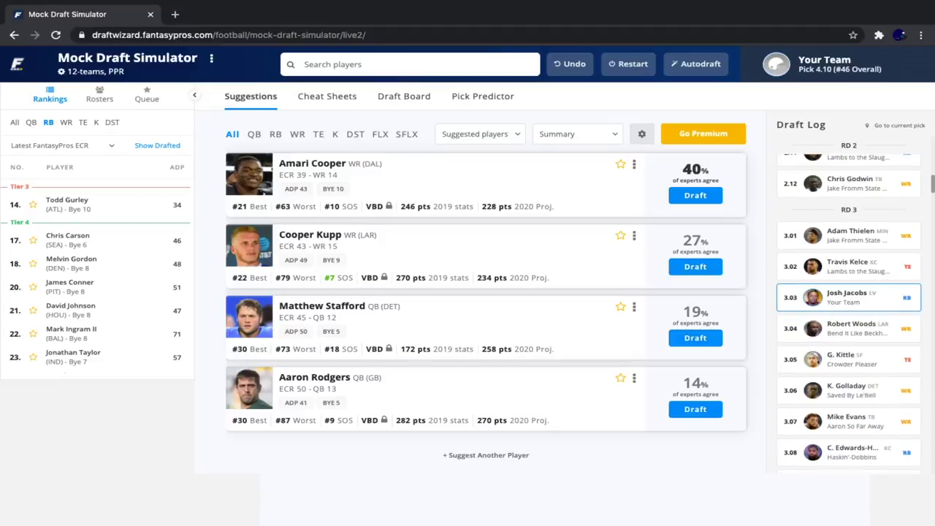
{"action": "scroll", "coordinate": [849, 314], "scroll_direction": "down", "scroll_amount": 3}
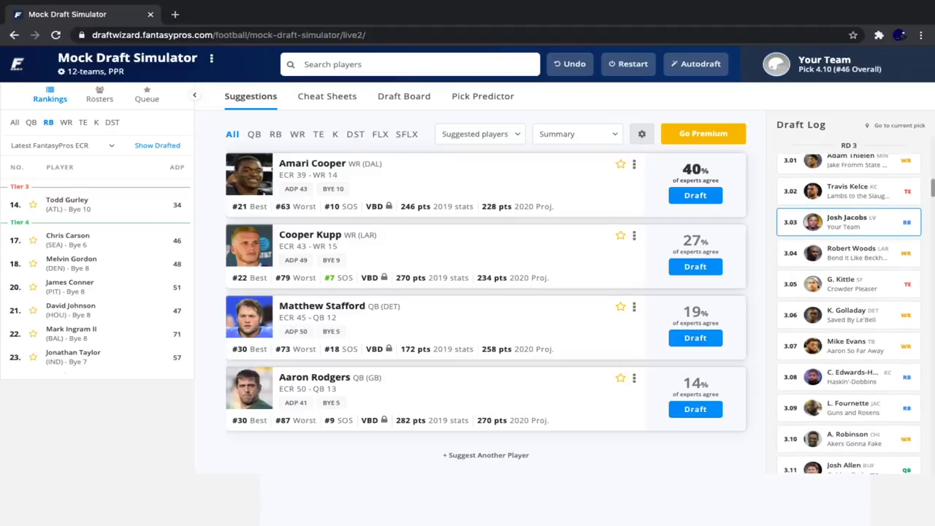
{"action": "scroll", "coordinate": [848, 314], "scroll_direction": "down", "scroll_amount": 3}
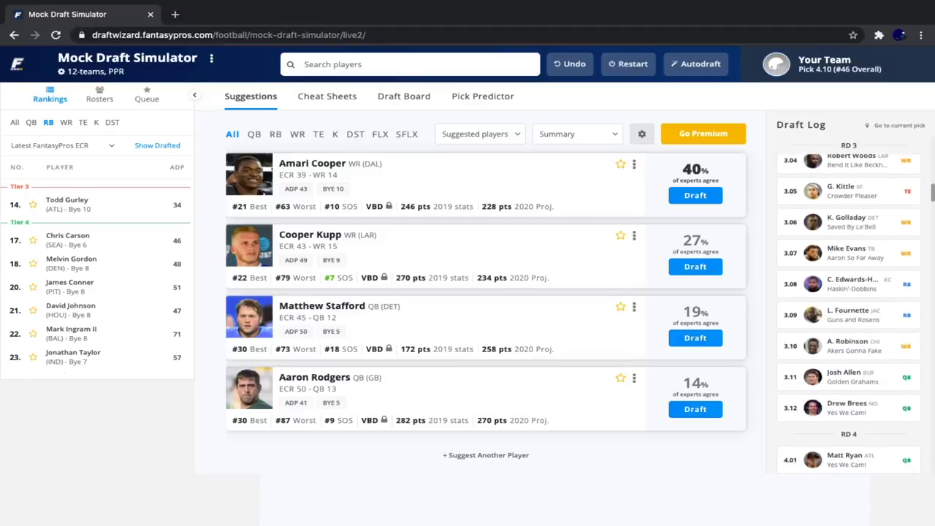
{"action": "scroll", "coordinate": [848, 314], "scroll_direction": "down", "scroll_amount": 3}
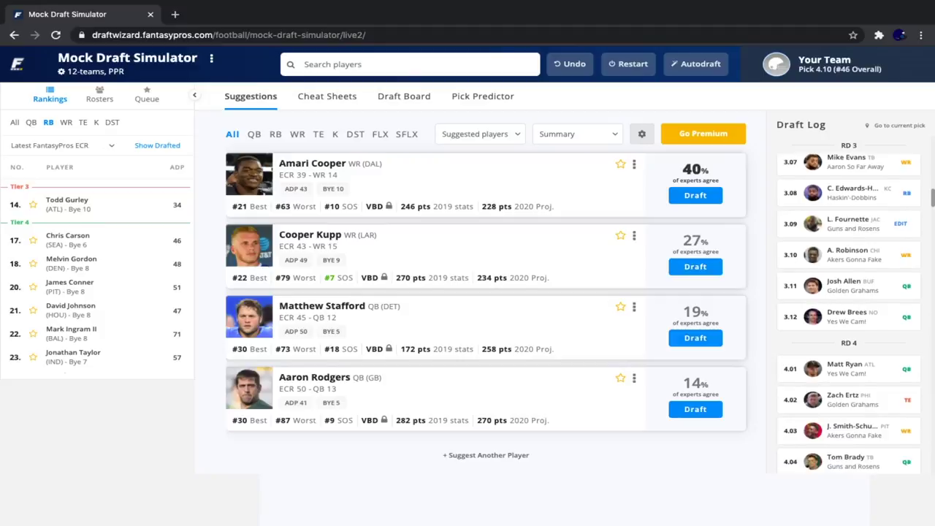
{"action": "scroll", "coordinate": [849, 314], "scroll_direction": "down", "scroll_amount": 3}
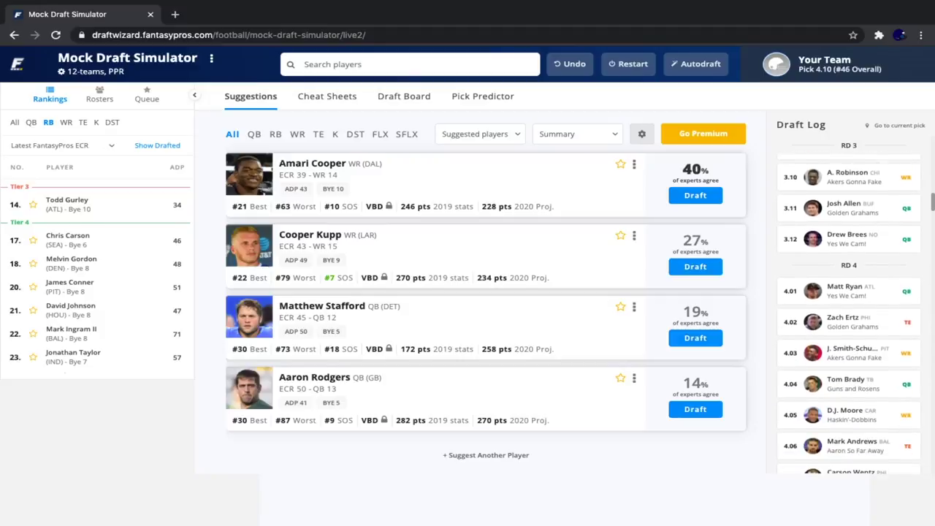
{"action": "scroll", "coordinate": [848, 229], "scroll_direction": "down", "scroll_amount": 2}
{"action": "scroll", "coordinate": [847, 256], "scroll_direction": "down", "scroll_amount": 2}
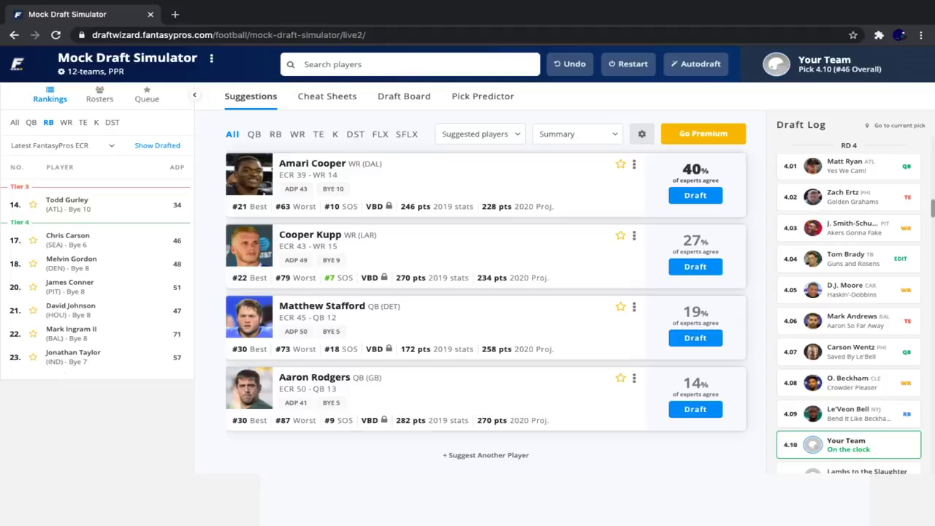
{"action": "scroll", "coordinate": [847, 263], "scroll_direction": "down", "scroll_amount": 3}
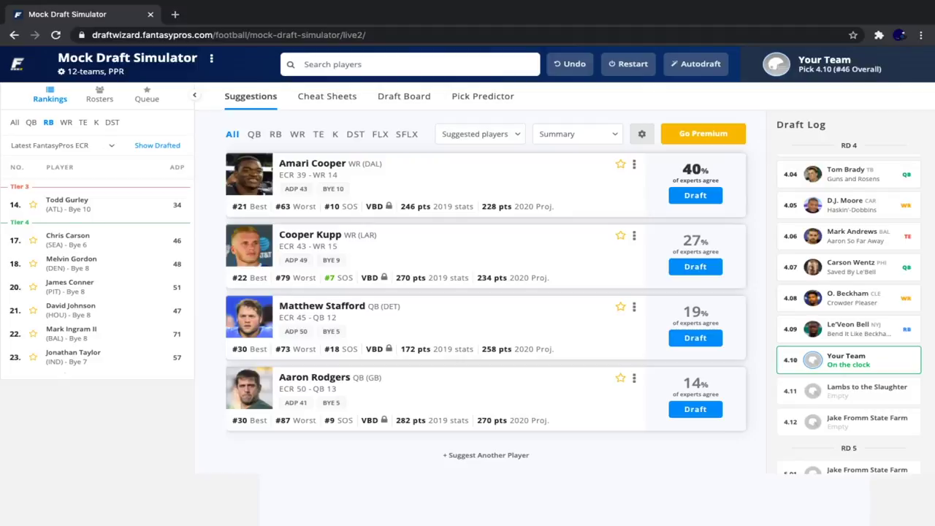
Step: Browse WR, TE and QB rankings, then draft Matthew Stafford at pick 4.10
{"action": "left_click", "coordinate": [66, 122]}
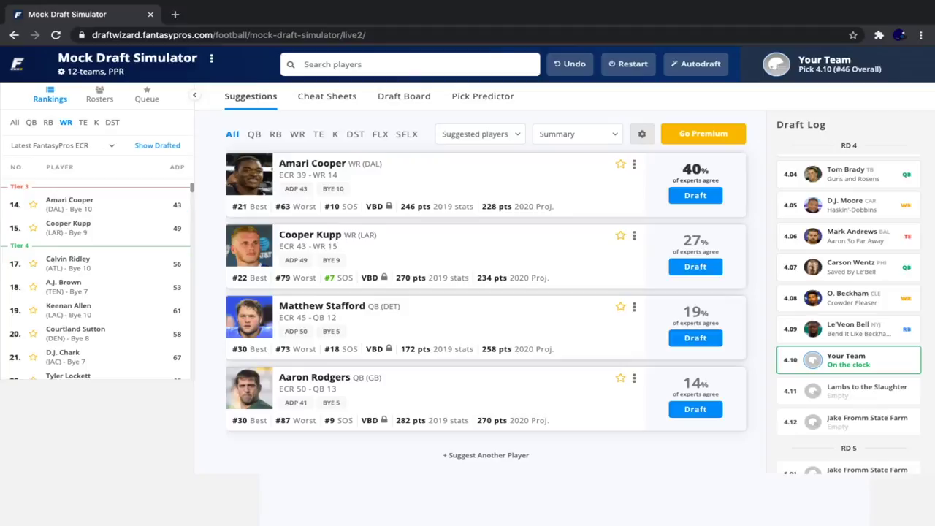
{"action": "left_click", "coordinate": [82, 122]}
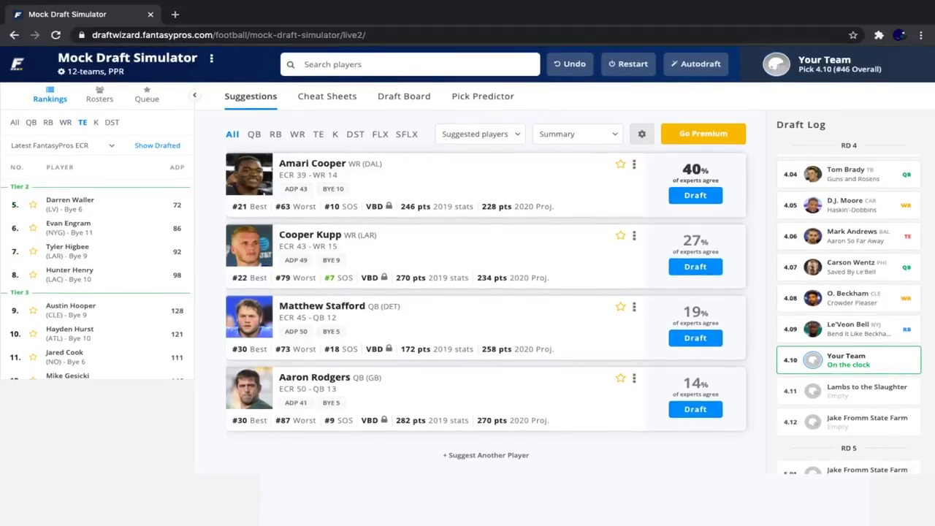
{"action": "left_click", "coordinate": [31, 122]}
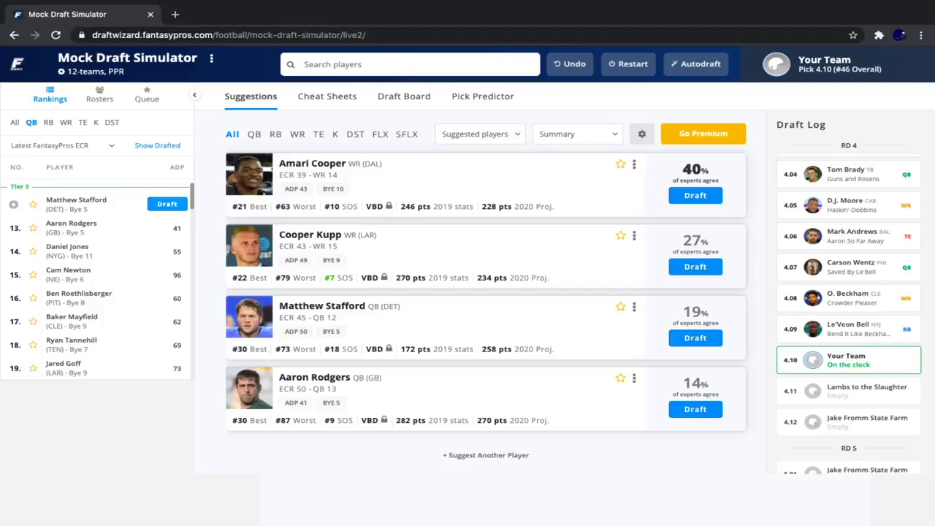
{"action": "left_click", "coordinate": [166, 203]}
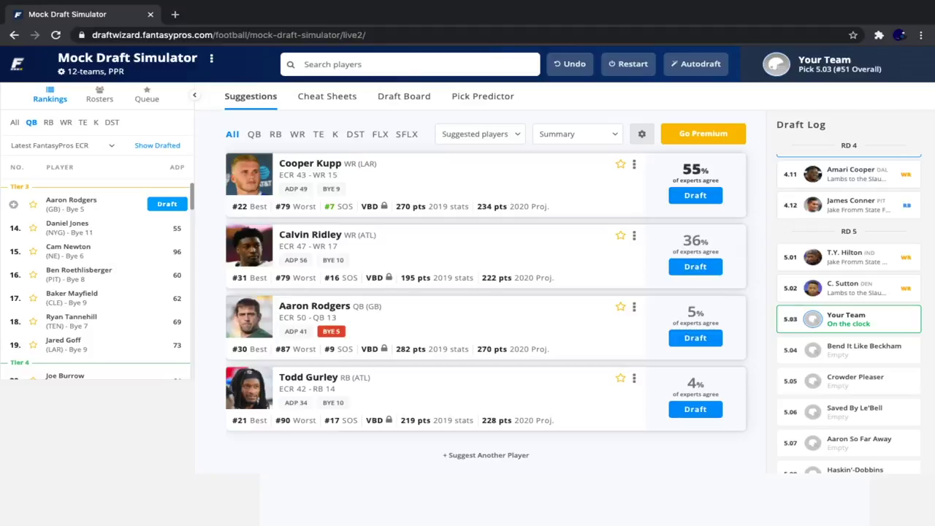
Step: Draft Aaron Rodgers at pick 5.03 as Your Team's second quarterback
{"action": "left_click", "coordinate": [166, 204]}
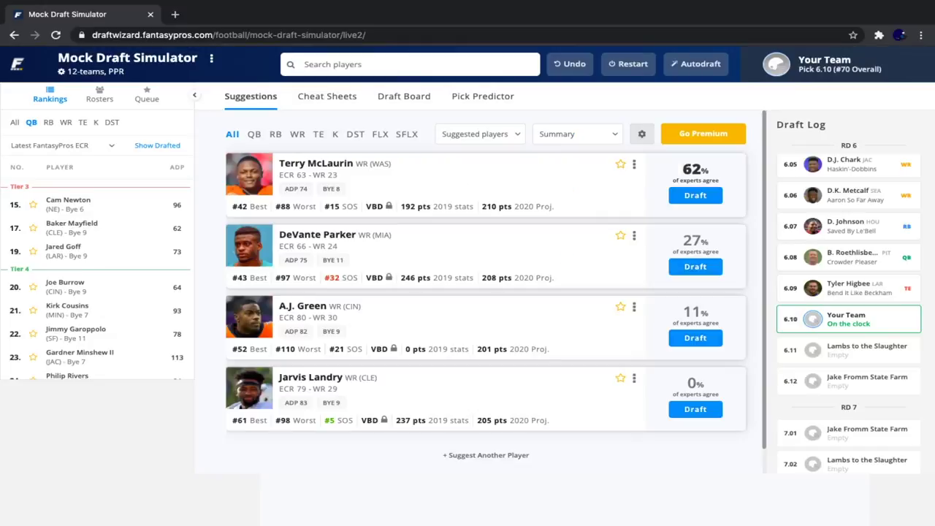
Step: Scroll back in the draft log to confirm Aaron Rodgers at 5.03
{"action": "scroll", "coordinate": [848, 314], "scroll_direction": "up", "scroll_amount": 5}
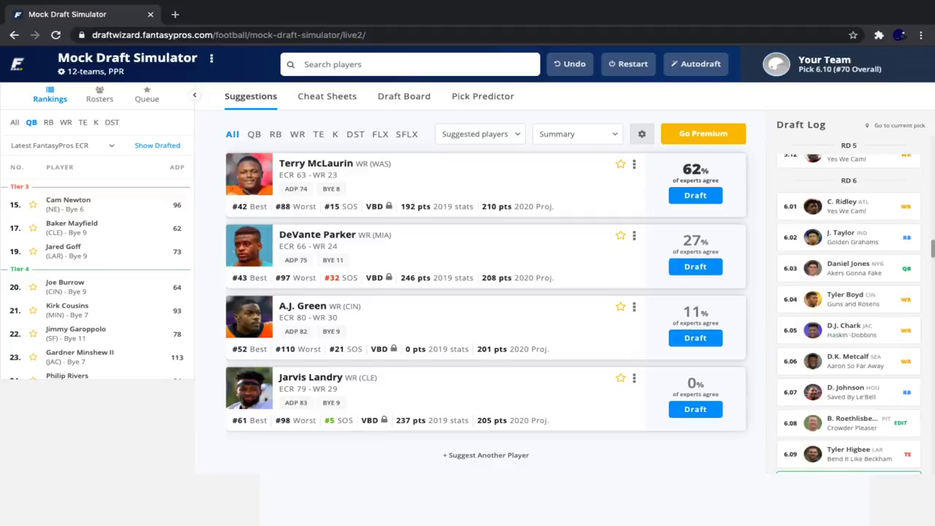
{"action": "scroll", "coordinate": [848, 314], "scroll_direction": "up", "scroll_amount": 4}
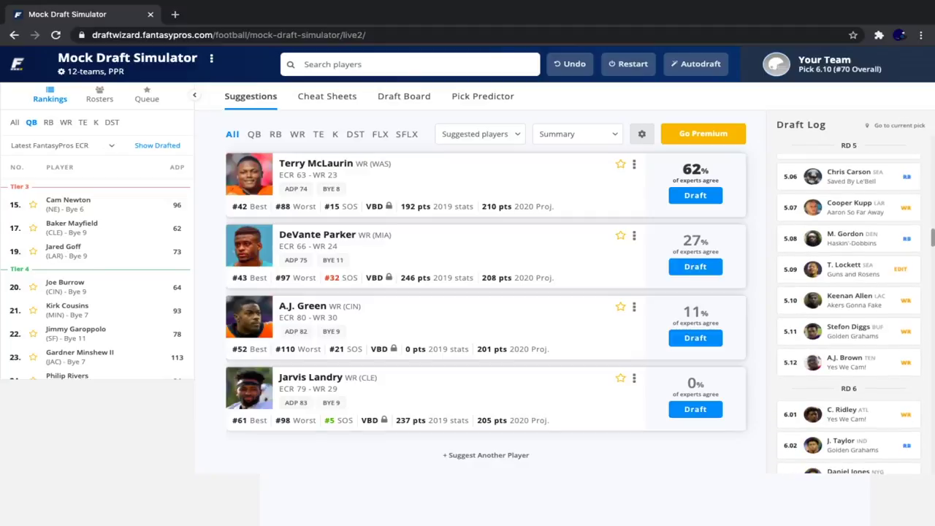
{"action": "scroll", "coordinate": [848, 314], "scroll_direction": "up", "scroll_amount": 1}
{"action": "scroll", "coordinate": [849, 314], "scroll_direction": "up", "scroll_amount": 2}
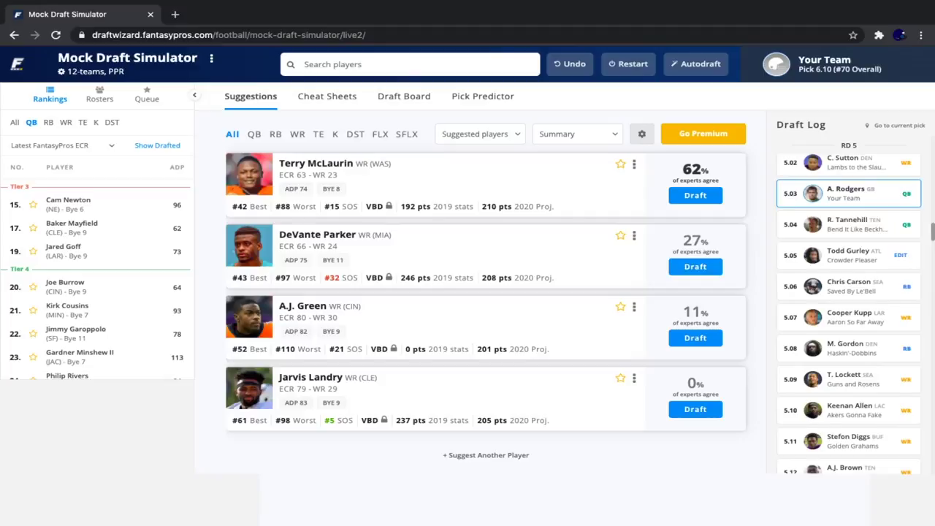
Step: Follow rounds 5 and 6 down to pick 6.10 and view Your Team's roster
{"action": "scroll", "coordinate": [849, 314], "scroll_direction": "down", "scroll_amount": 2}
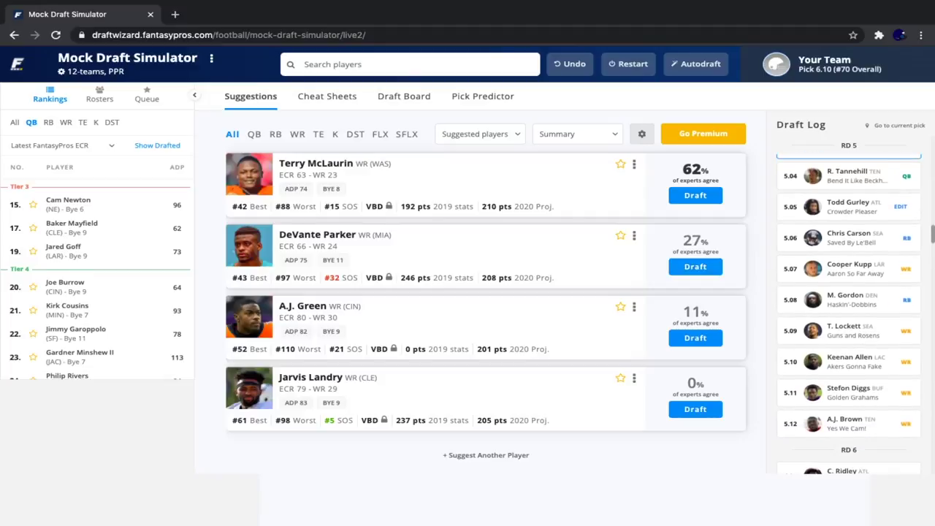
{"action": "scroll", "coordinate": [849, 314], "scroll_direction": "down", "scroll_amount": 2}
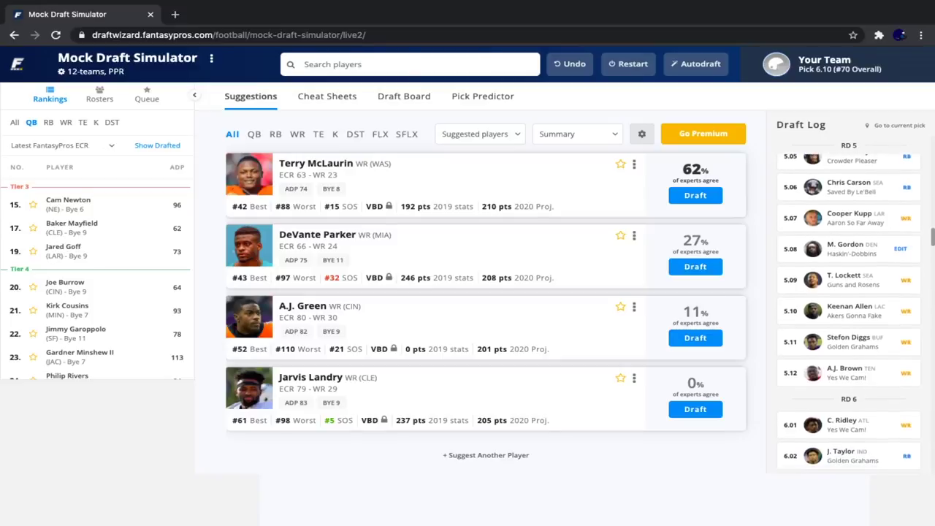
{"action": "scroll", "coordinate": [849, 314], "scroll_direction": "down", "scroll_amount": 3}
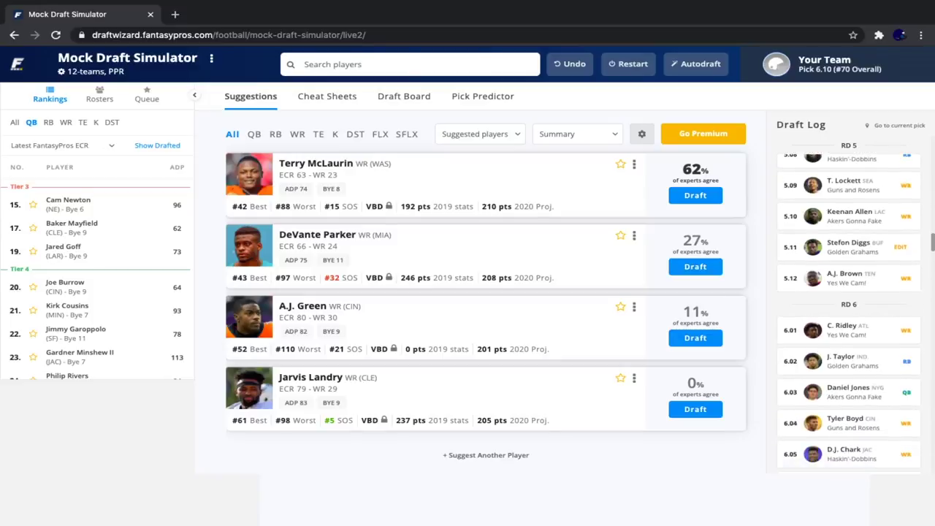
{"action": "scroll", "coordinate": [847, 245], "scroll_direction": "down", "scroll_amount": 2}
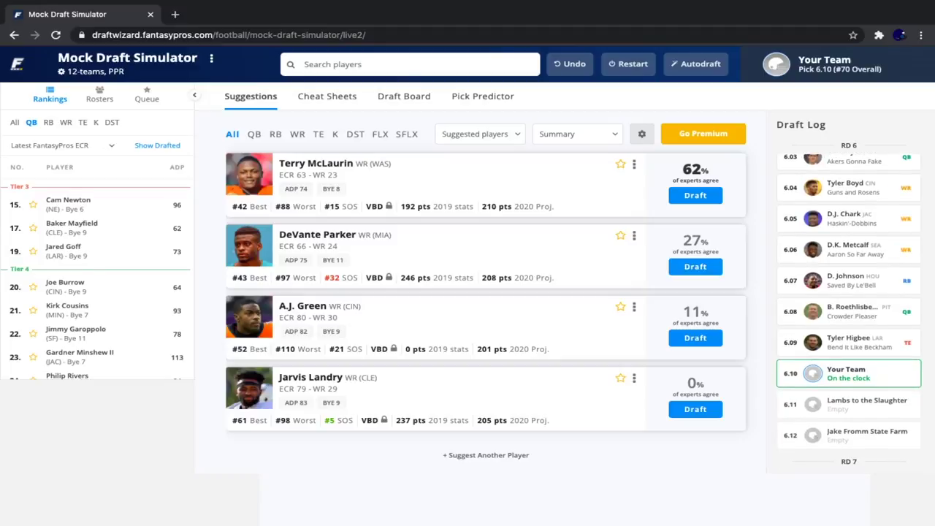
{"action": "left_click", "coordinate": [99, 93]}
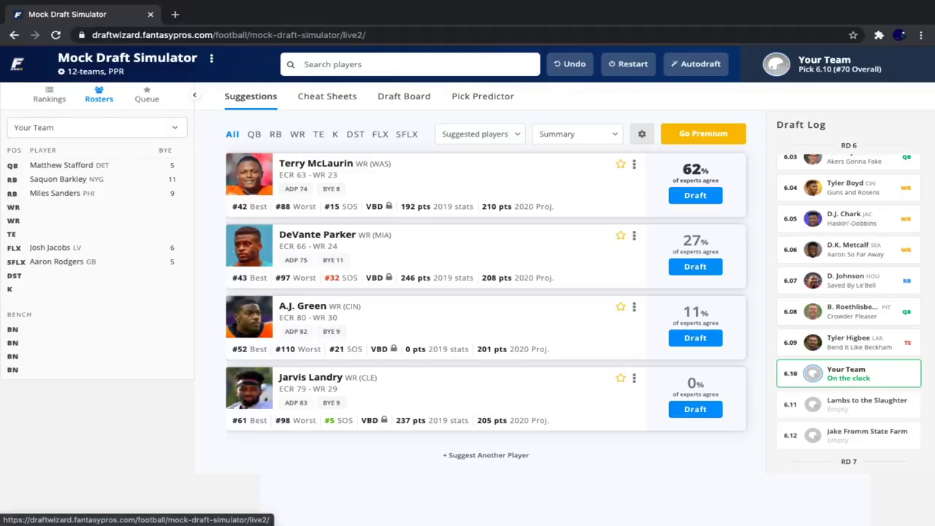
Step: Back in rankings, check tight ends and wide receivers, then draft Terry McLaurin at 6.10
{"action": "left_click", "coordinate": [49, 95]}
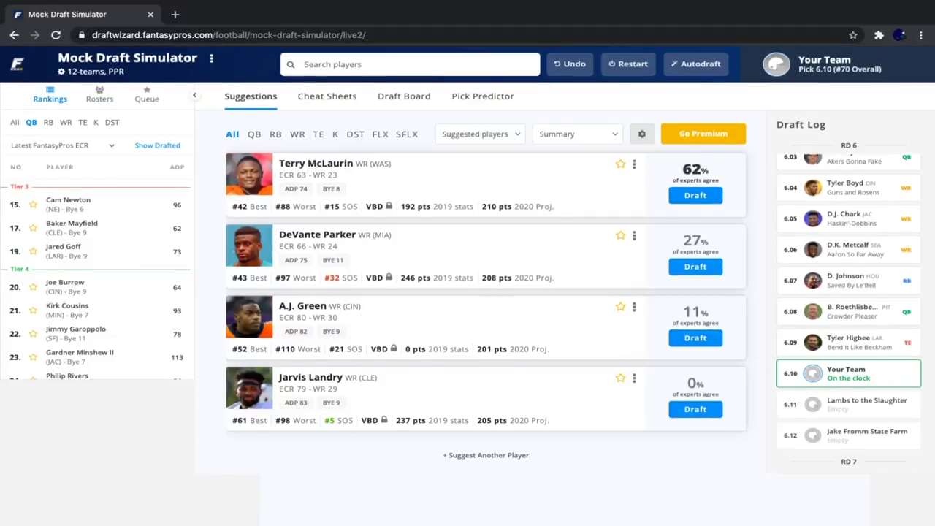
{"action": "left_click", "coordinate": [82, 121]}
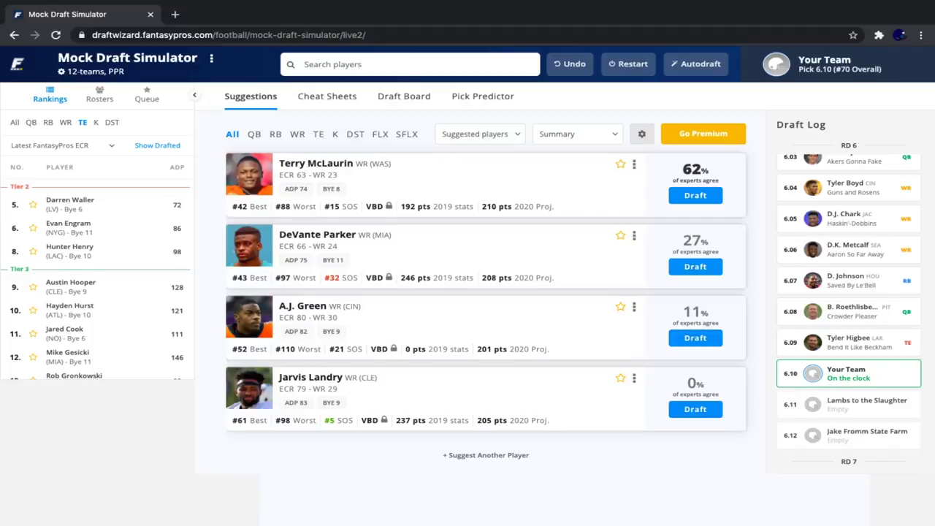
{"action": "left_click", "coordinate": [65, 122]}
{"action": "mouse_move", "coordinate": [95, 204]}
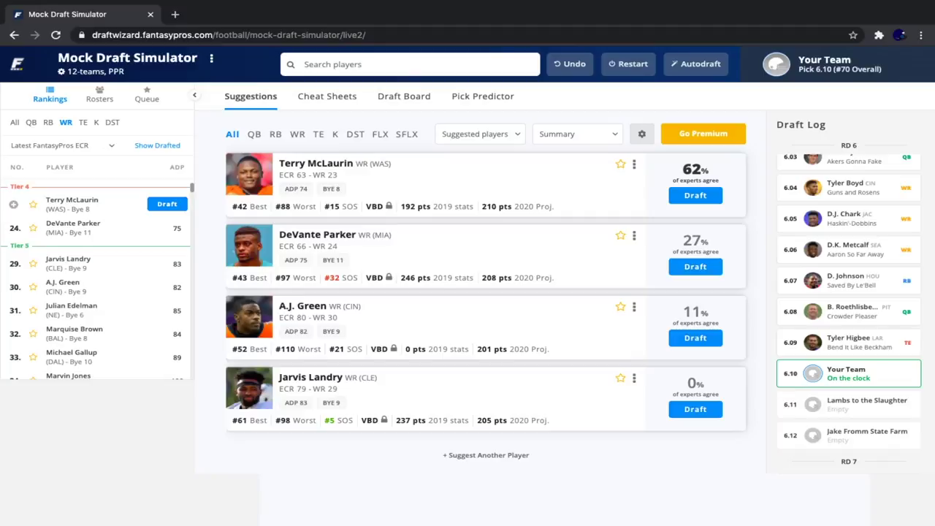
{"action": "left_click", "coordinate": [167, 204]}
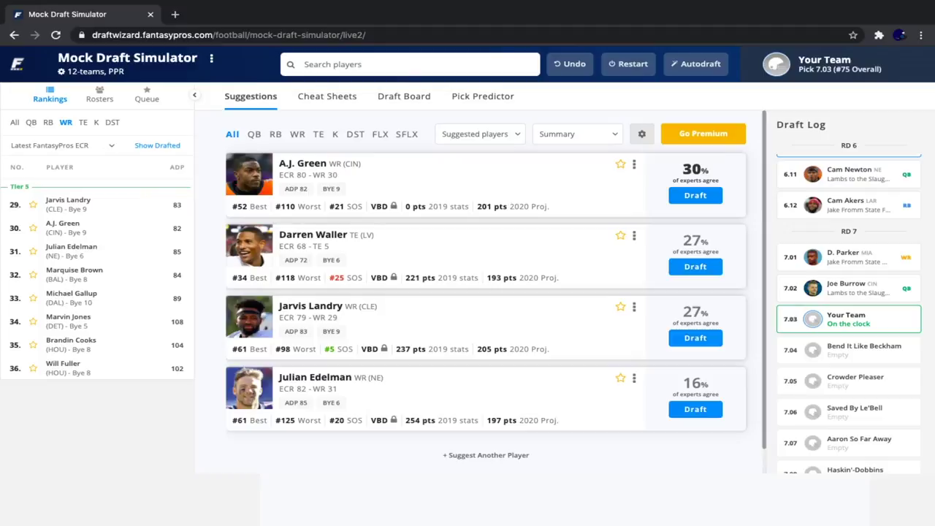
Step: Draft Darren Waller from the suggestion card at pick 7.03
{"action": "left_click", "coordinate": [695, 266]}
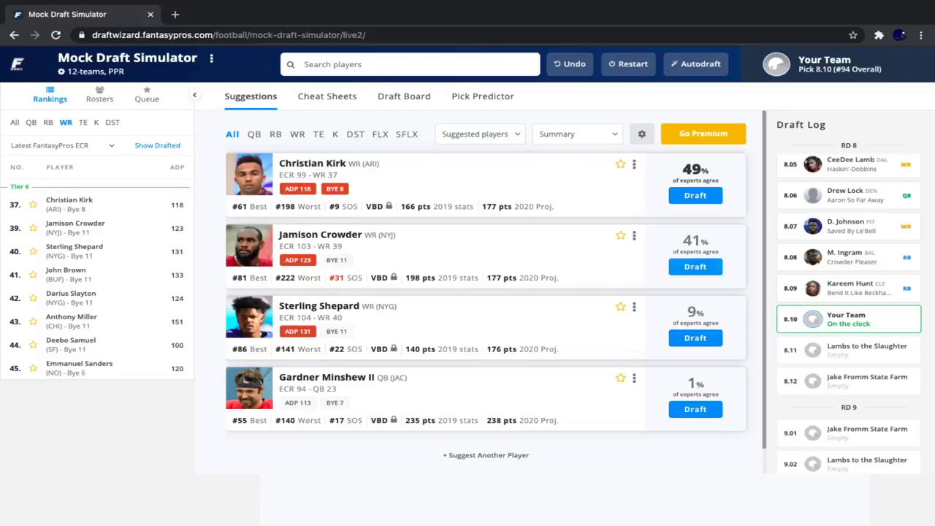
Step: Scroll up the draft log to review round 7 picks while the draft reaches 8.10
{"action": "scroll", "coordinate": [847, 292], "scroll_direction": "up", "scroll_amount": 4}
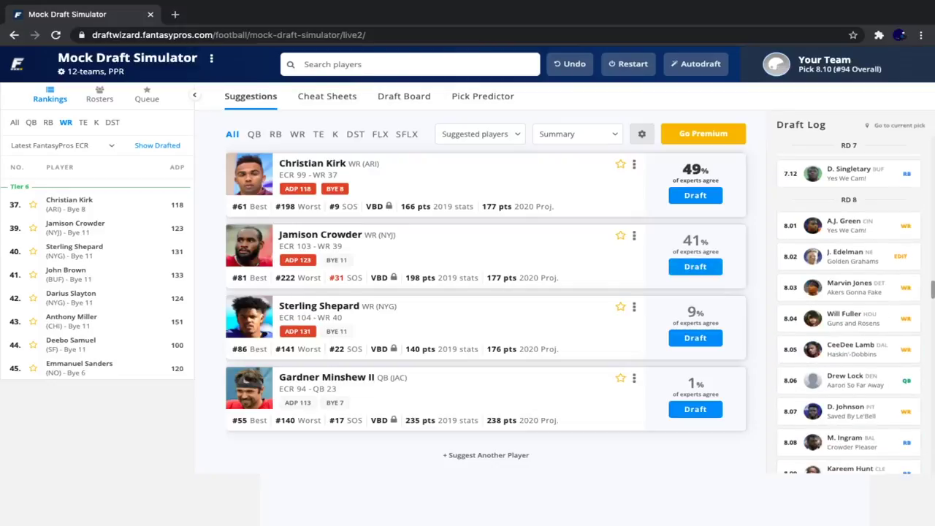
{"action": "scroll", "coordinate": [847, 292], "scroll_direction": "up", "scroll_amount": 3}
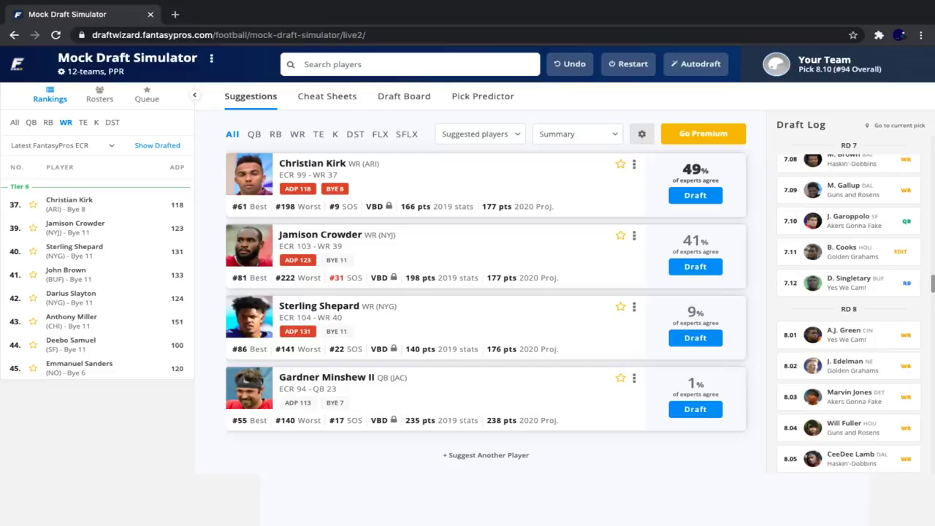
{"action": "scroll", "coordinate": [847, 293], "scroll_direction": "up", "scroll_amount": 2}
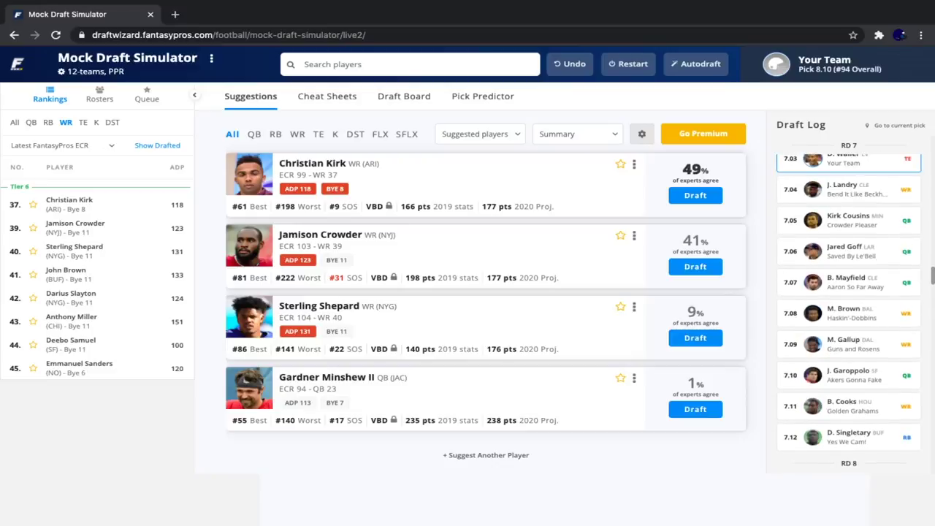
{"action": "scroll", "coordinate": [847, 292], "scroll_direction": "up", "scroll_amount": 1}
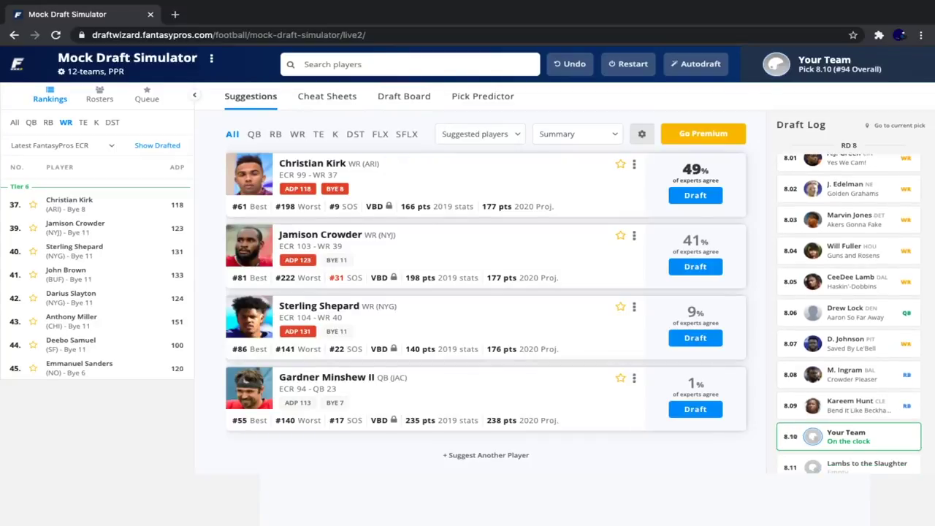
Step: Filter rankings to running backs and draft David Montgomery at pick 8.10
{"action": "mouse_move", "coordinate": [110, 227]}
{"action": "left_click", "coordinate": [48, 122]}
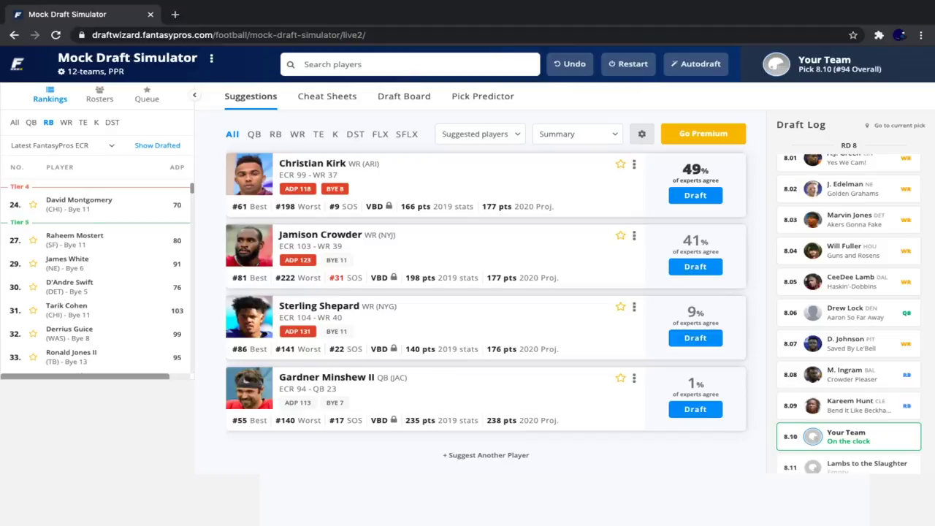
{"action": "mouse_move", "coordinate": [95, 204]}
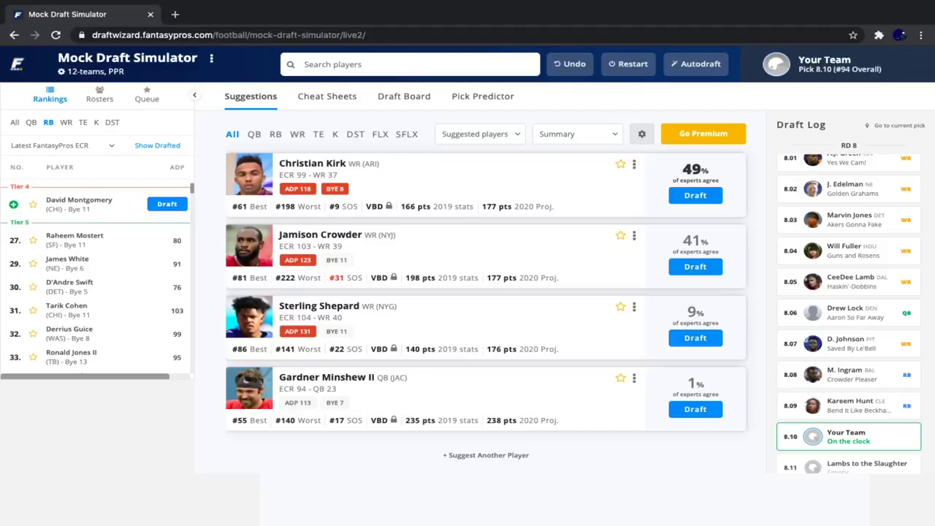
{"action": "left_click", "coordinate": [167, 203]}
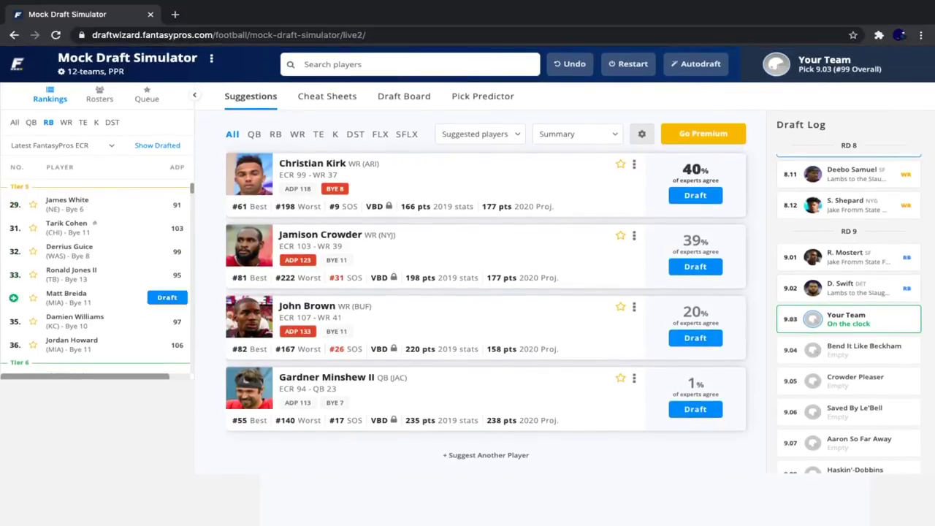
Step: Filter the rankings to wide receivers, led by Christian Kirk and Jamison Crowder
{"action": "left_click", "coordinate": [66, 122]}
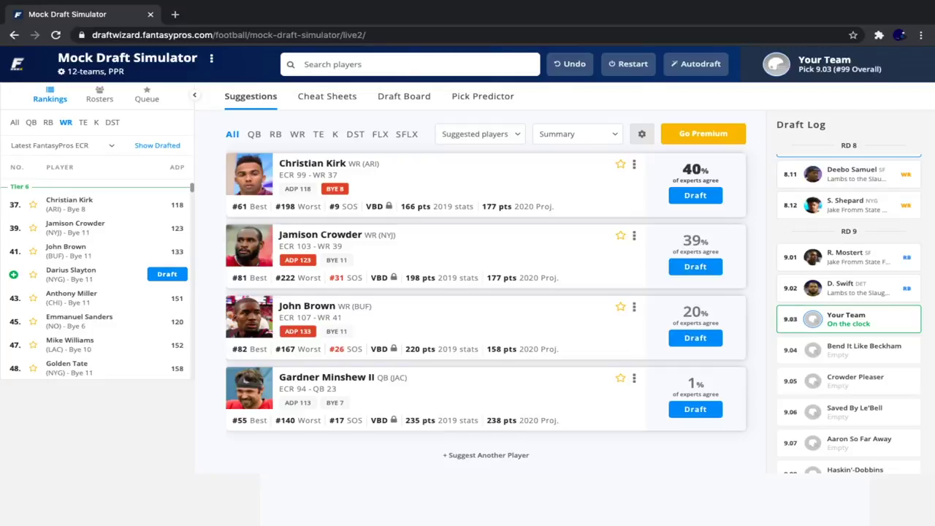
Step: Draft Darius Slayton at 9.03, then browse tight ends and running backs and check the roster
{"action": "left_click", "coordinate": [168, 274]}
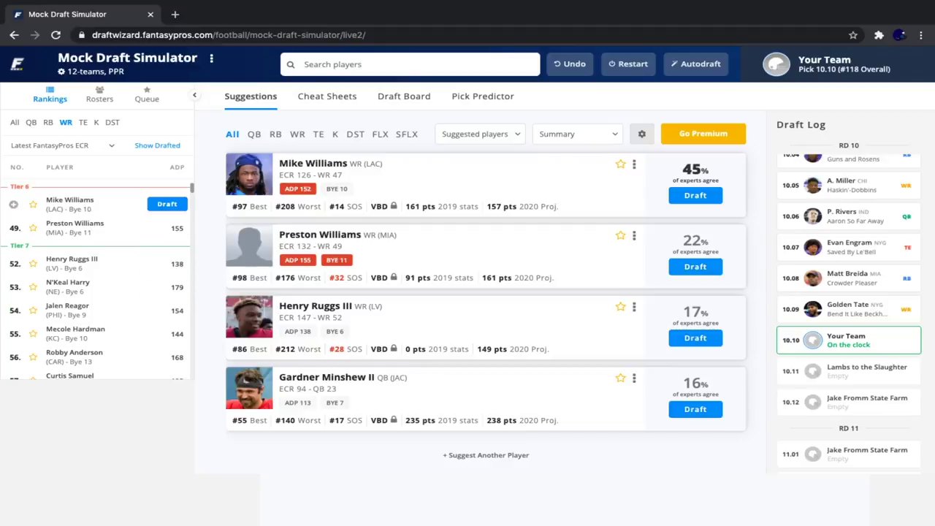
{"action": "left_click", "coordinate": [83, 122]}
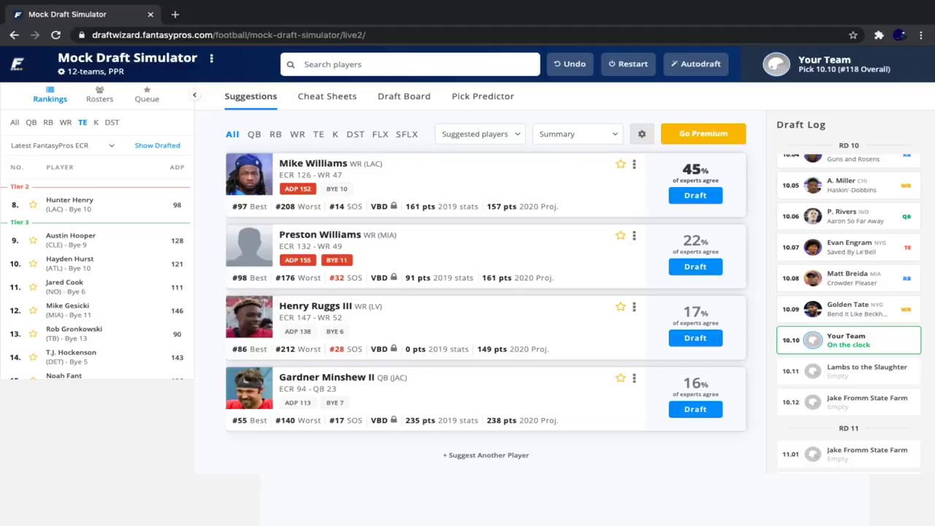
{"action": "left_click", "coordinate": [48, 122]}
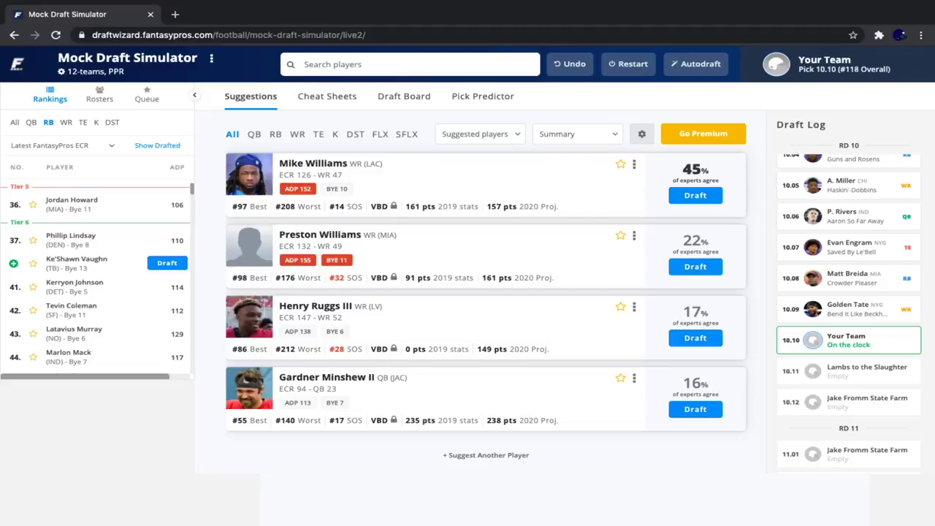
{"action": "scroll", "coordinate": [109, 281], "scroll_direction": "down", "scroll_amount": 1}
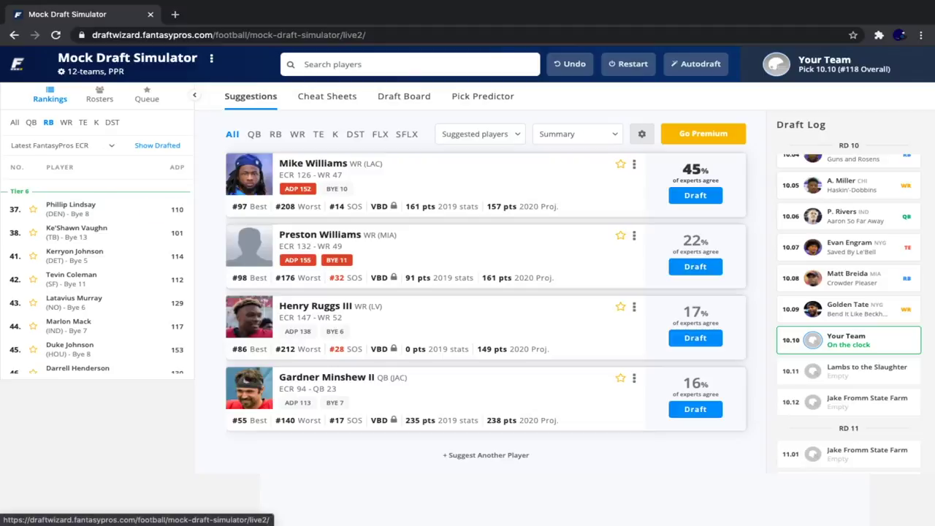
{"action": "left_click", "coordinate": [99, 93]}
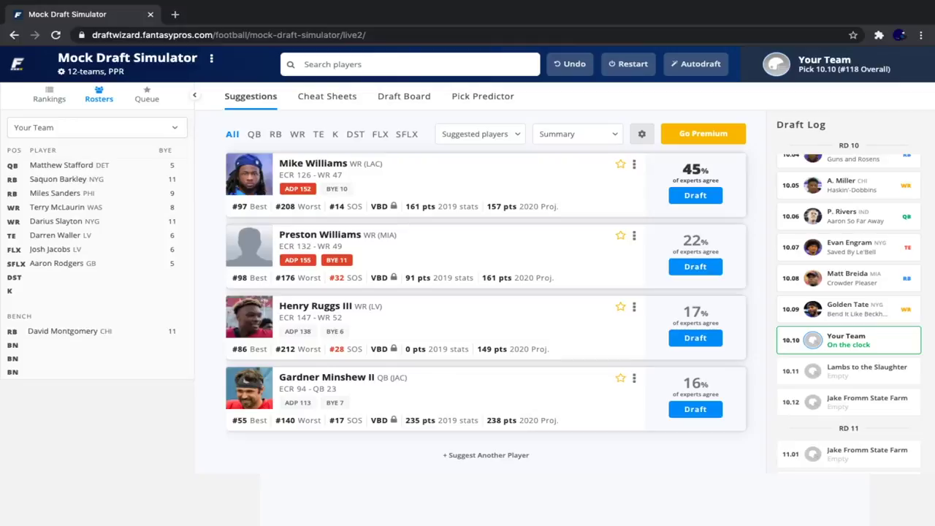
Step: Return to the rankings and list wide receivers, led by Mike Williams and Preston Williams
{"action": "left_click", "coordinate": [49, 94]}
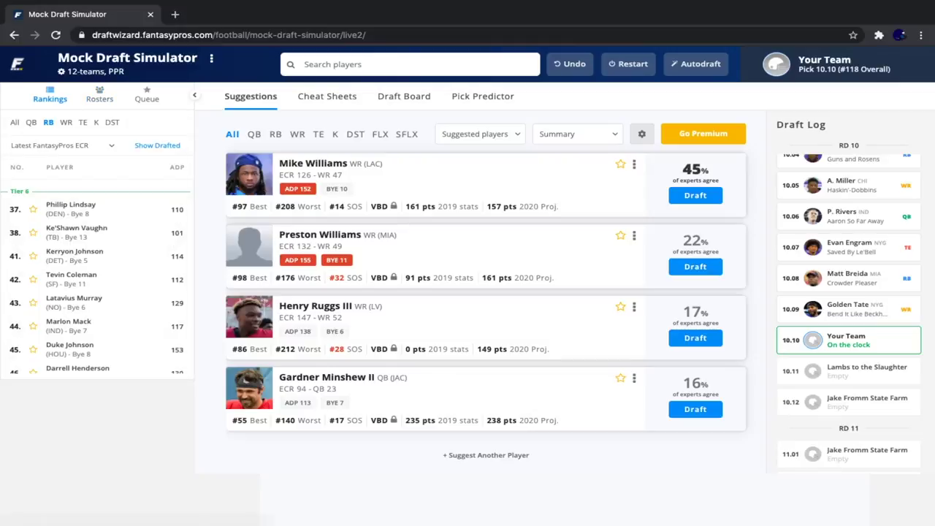
{"action": "left_click", "coordinate": [66, 122]}
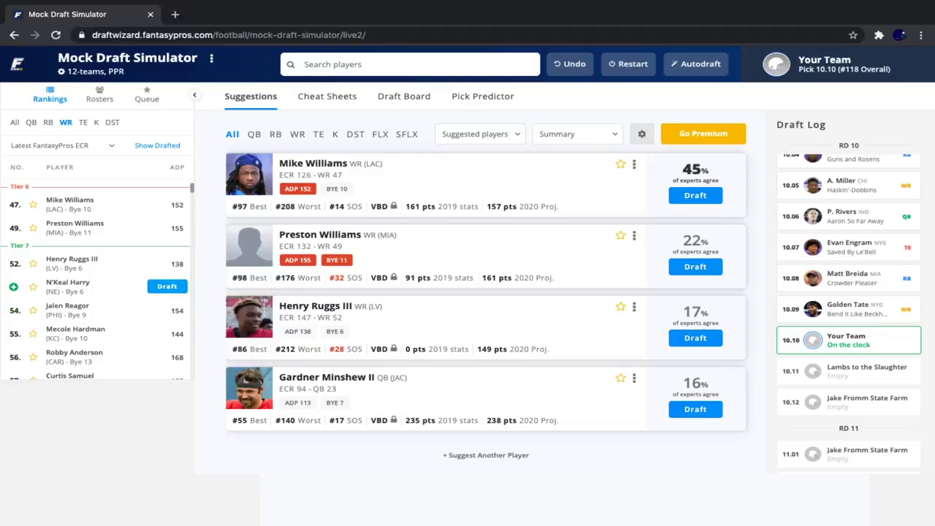
Step: Draft N'Keal Harry at 10.10, then browse the quarterback and running back rankings
{"action": "left_click", "coordinate": [167, 285]}
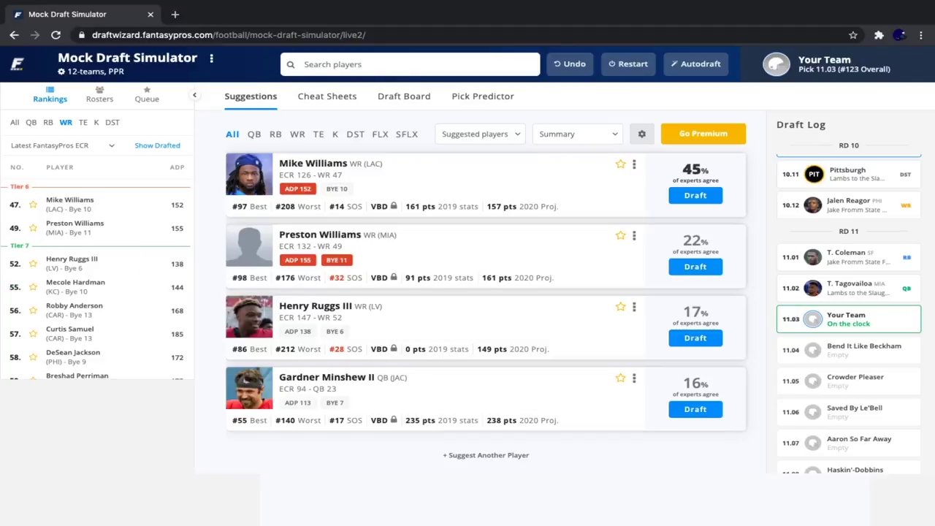
{"action": "left_click", "coordinate": [31, 122]}
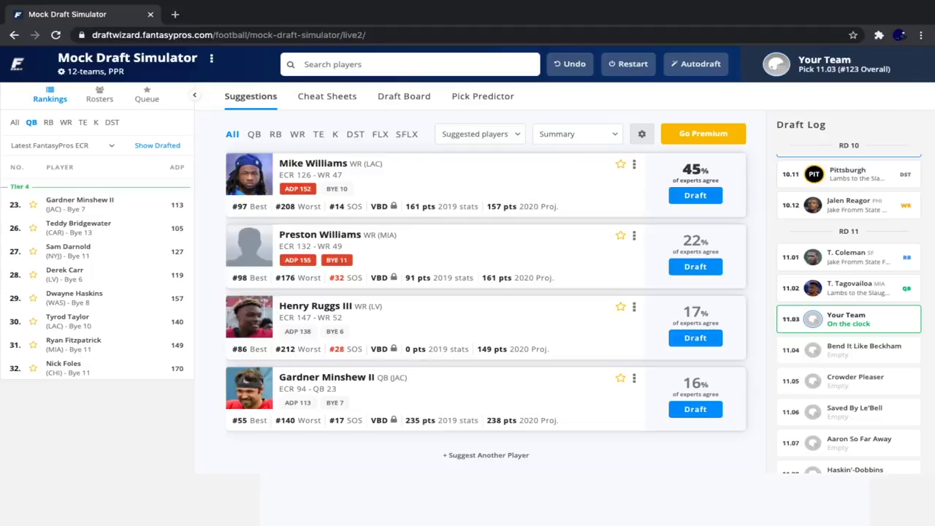
{"action": "left_click", "coordinate": [48, 122]}
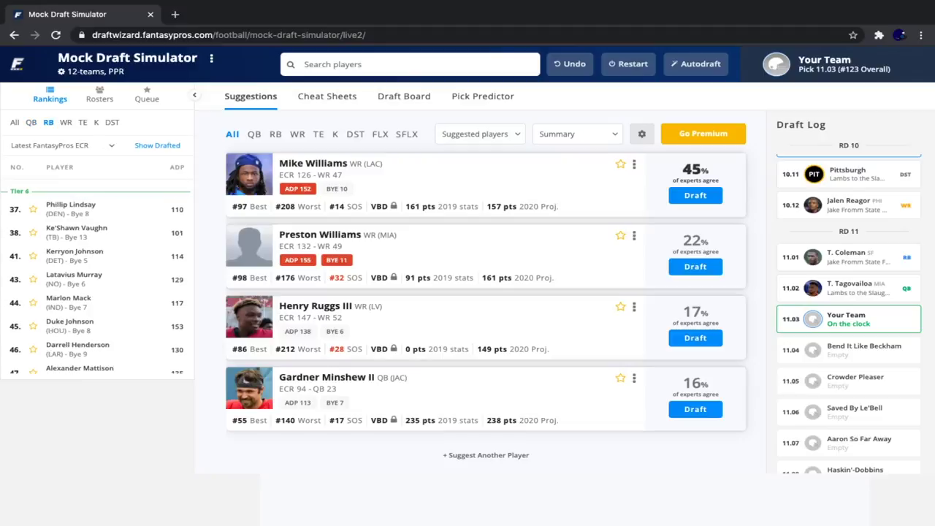
Step: Compare wide receivers and tight ends, then draft tight end Hunter Henry at 11.03
{"action": "left_click", "coordinate": [66, 122]}
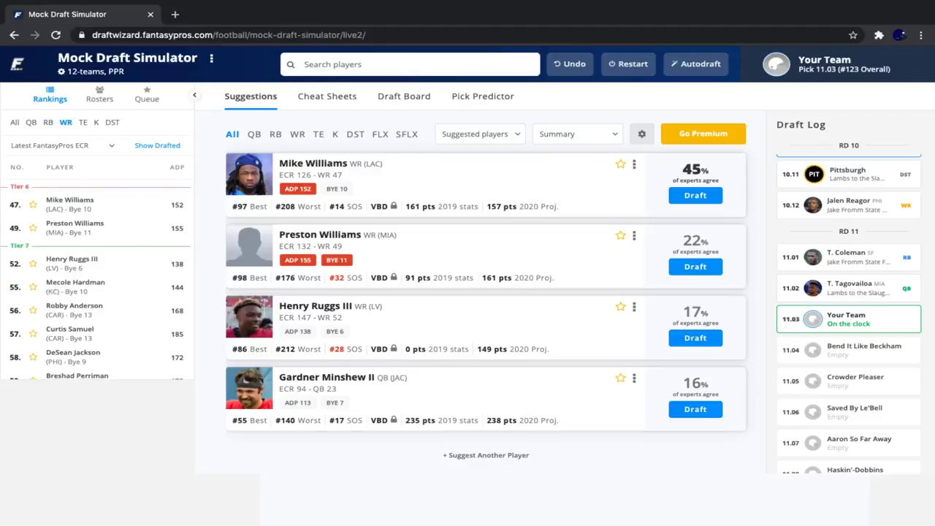
{"action": "left_click", "coordinate": [82, 121]}
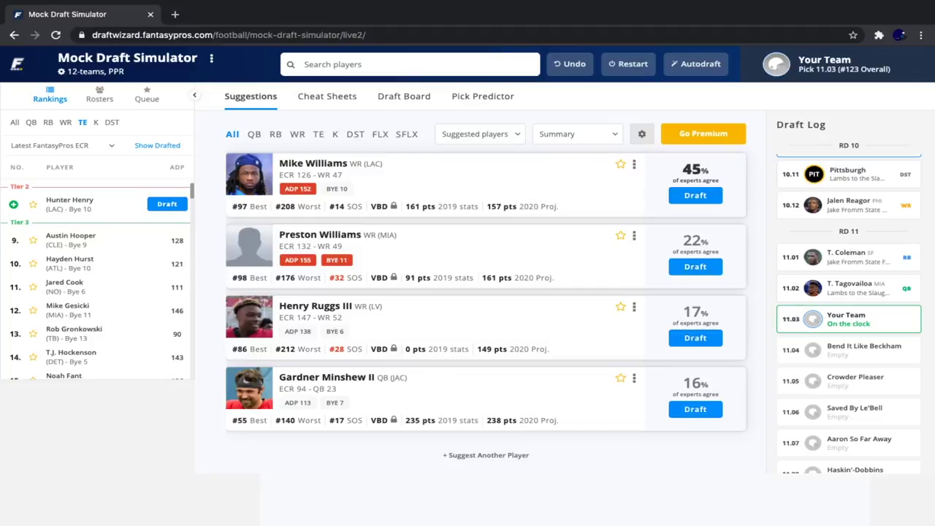
{"action": "left_click", "coordinate": [167, 204]}
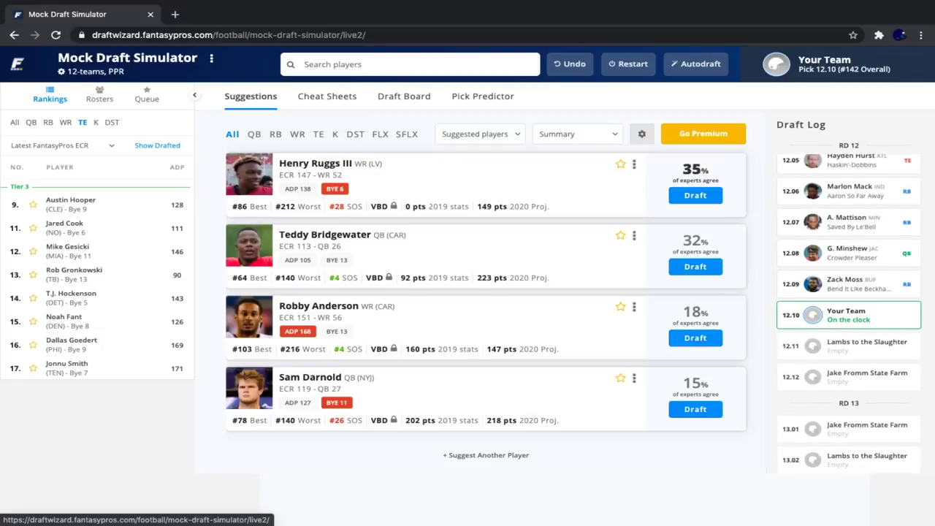
Step: Compare WR, RB and QB rankings, then draft wide receiver Henry Ruggs III at 12.10
{"action": "left_click", "coordinate": [65, 122]}
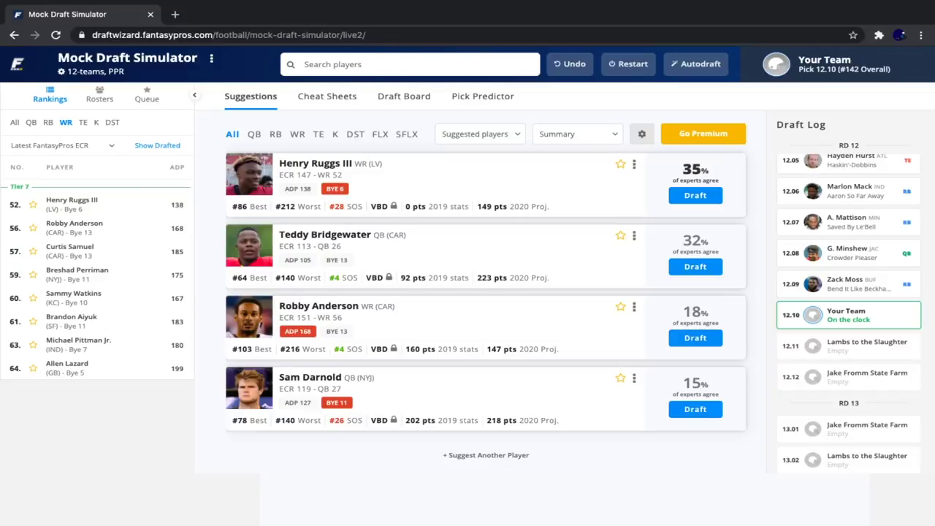
{"action": "left_click", "coordinate": [48, 122]}
{"action": "scroll", "coordinate": [94, 277], "scroll_direction": "up", "scroll_amount": 1}
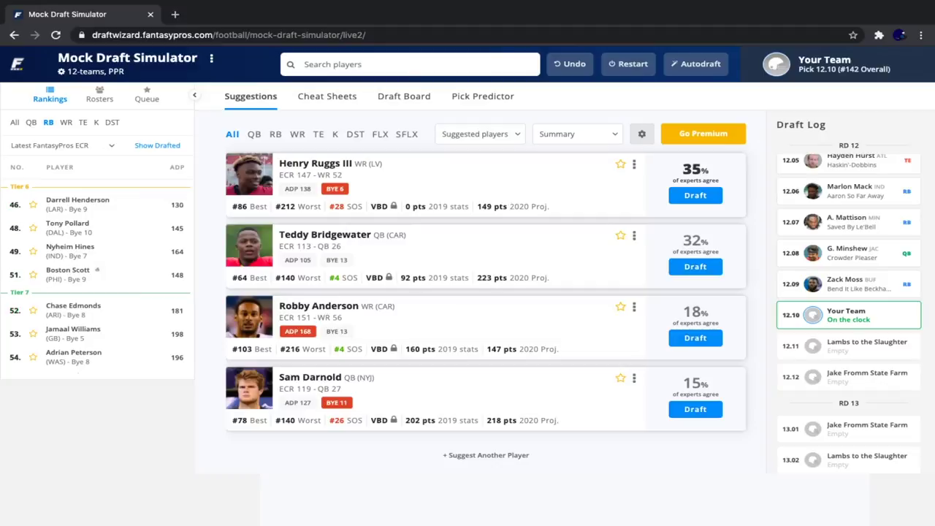
{"action": "left_click", "coordinate": [31, 122]}
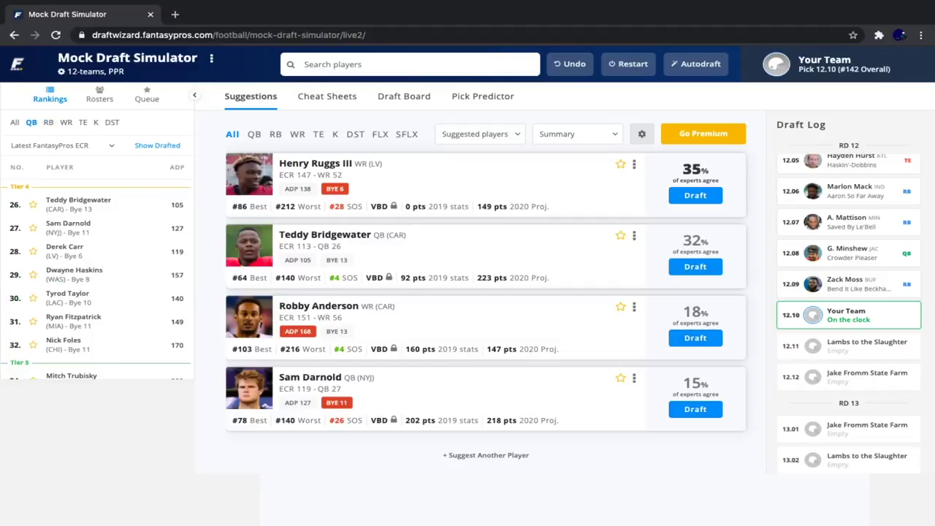
{"action": "left_click", "coordinate": [66, 122]}
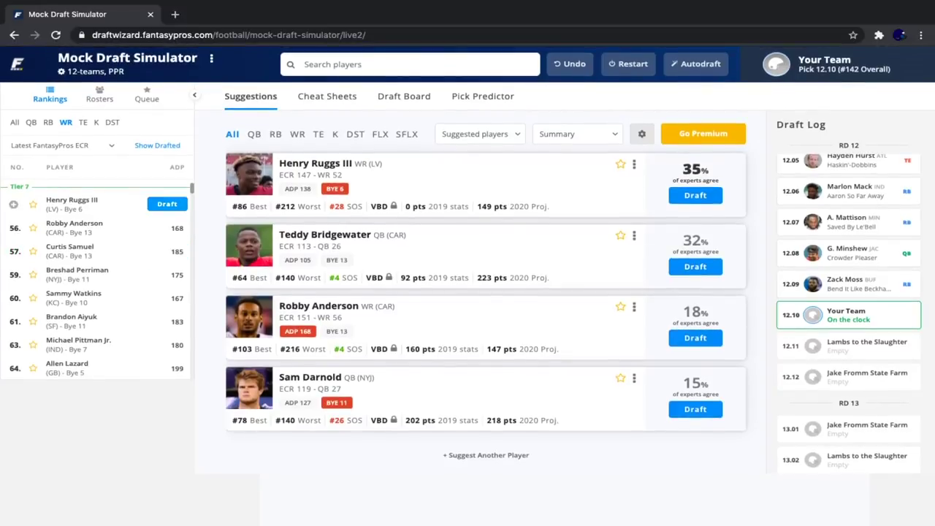
{"action": "left_click", "coordinate": [167, 204]}
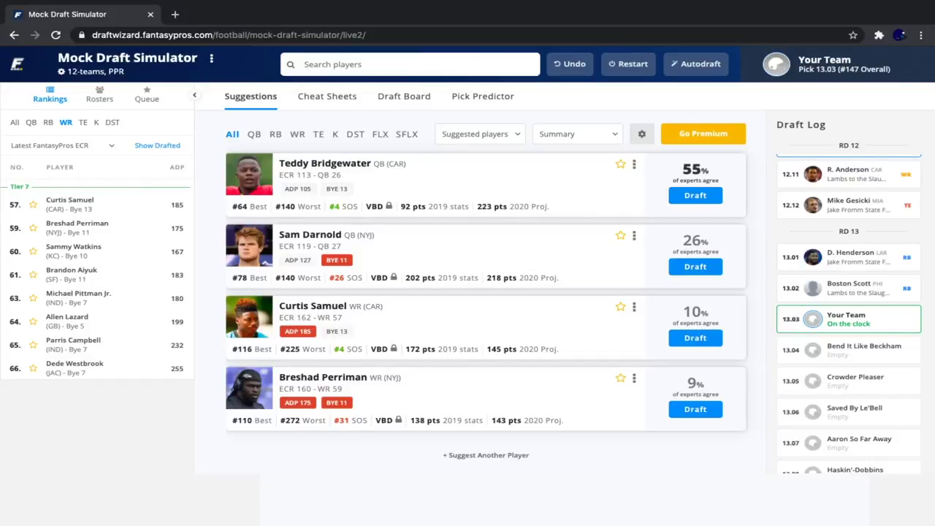
Step: Review Your Team's current roster
{"action": "left_click", "coordinate": [99, 94]}
{"action": "scroll", "coordinate": [95, 263], "scroll_direction": "down", "scroll_amount": 1}
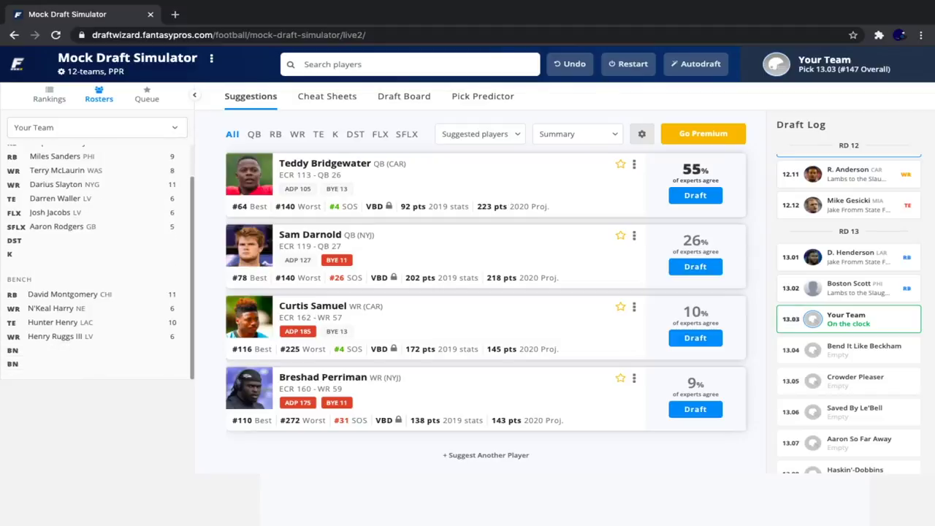
{"action": "scroll", "coordinate": [95, 263], "scroll_direction": "up", "scroll_amount": 1}
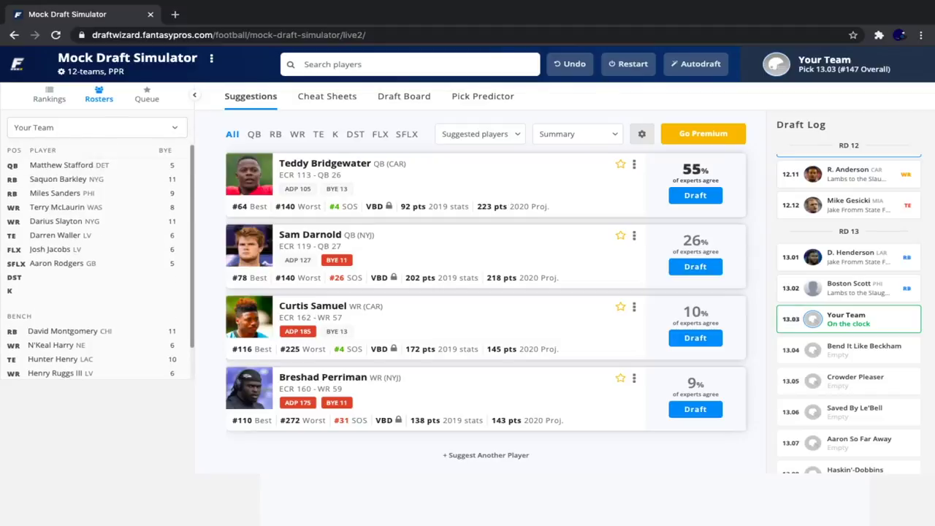
{"action": "scroll", "coordinate": [95, 262], "scroll_direction": "down", "scroll_amount": 1}
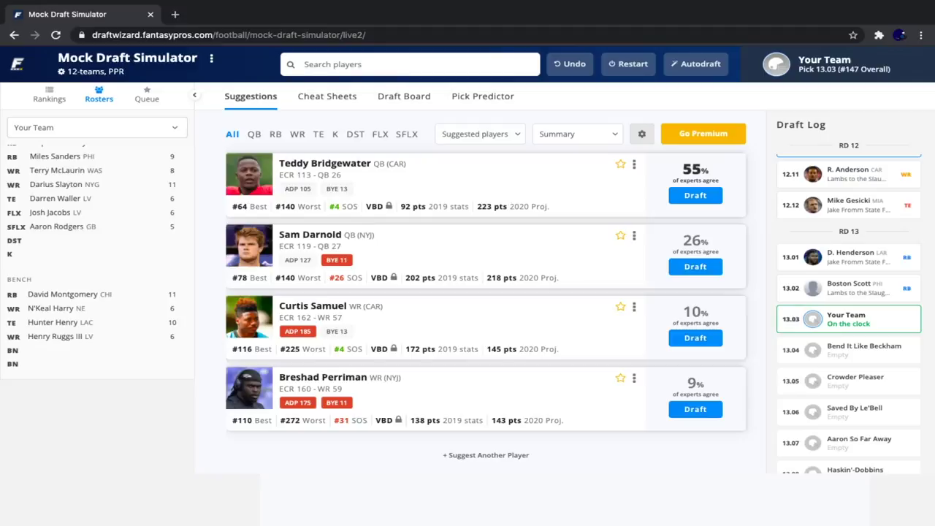
Step: List quarterbacks in the rankings and draft Sam Darnold at 13.03
{"action": "left_click", "coordinate": [49, 95]}
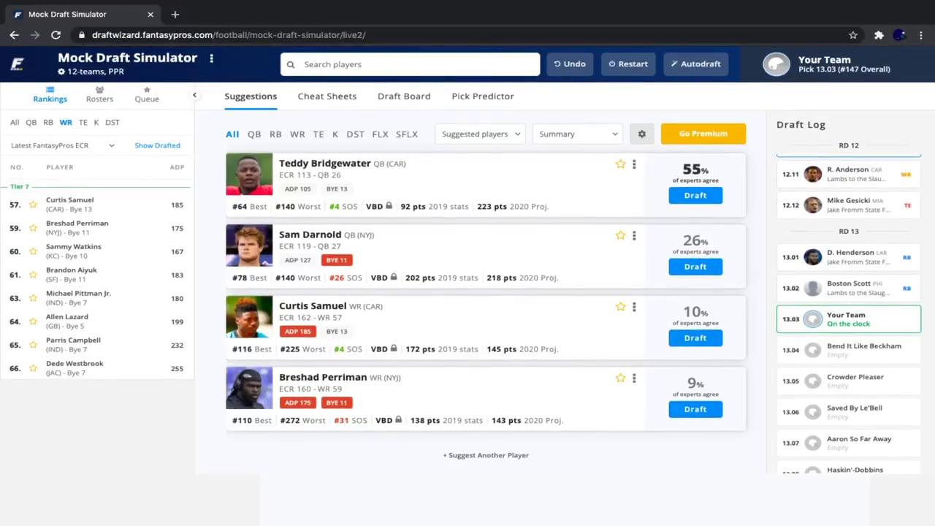
{"action": "left_click", "coordinate": [31, 122]}
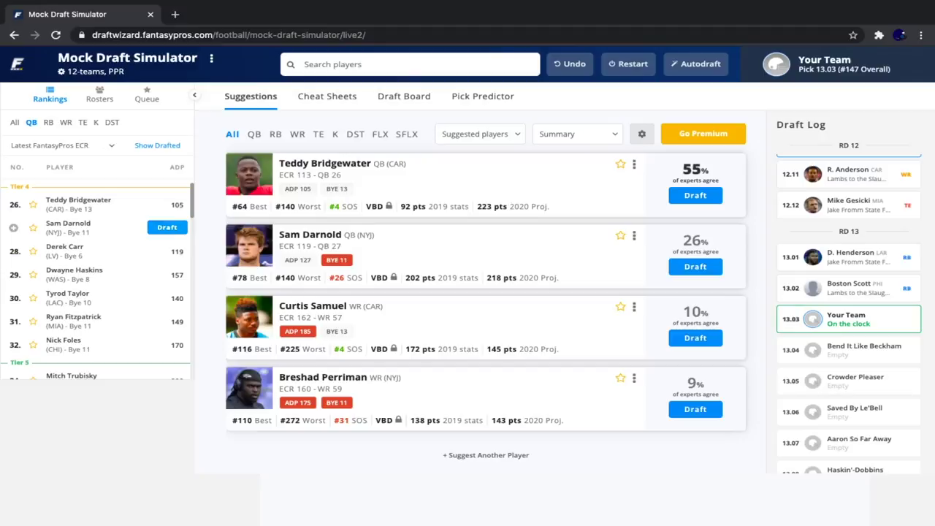
{"action": "left_click", "coordinate": [167, 227]}
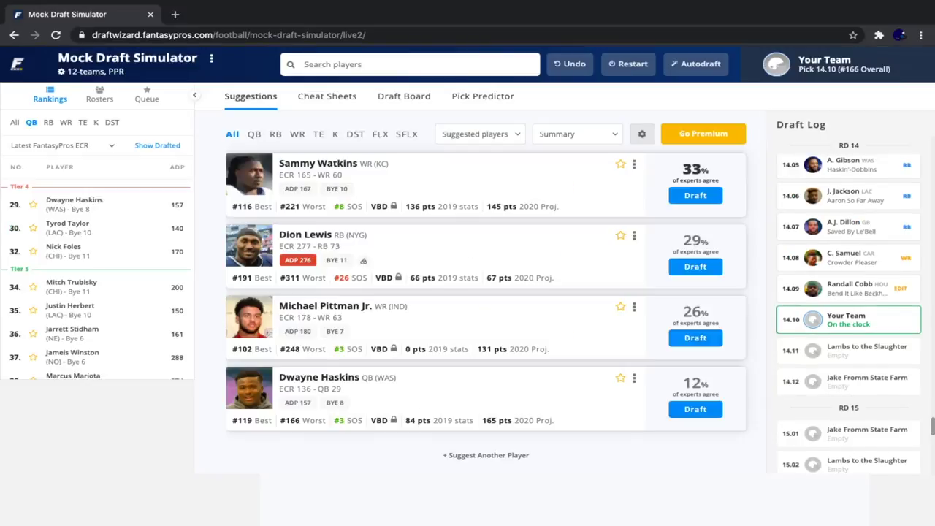
{"action": "scroll", "coordinate": [849, 292], "scroll_direction": "up", "scroll_amount": 3}
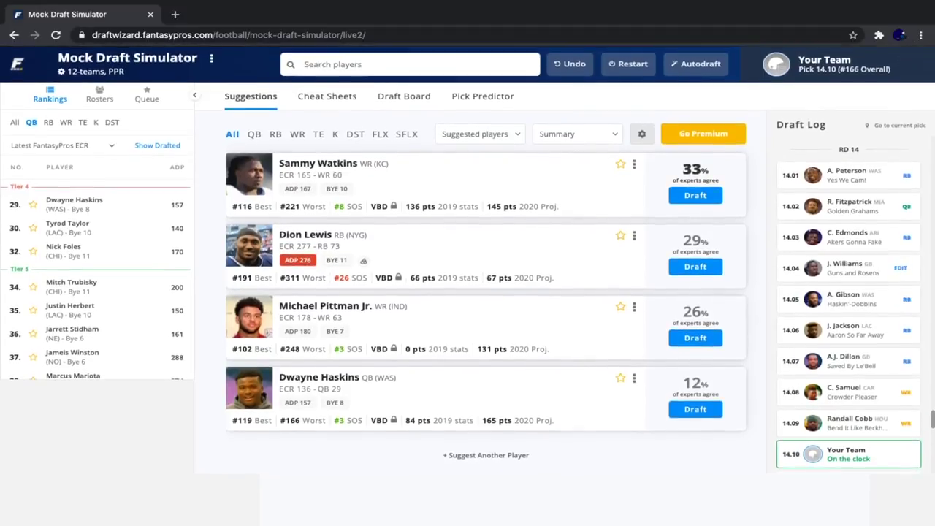
{"action": "scroll", "coordinate": [848, 314], "scroll_direction": "up", "scroll_amount": 5}
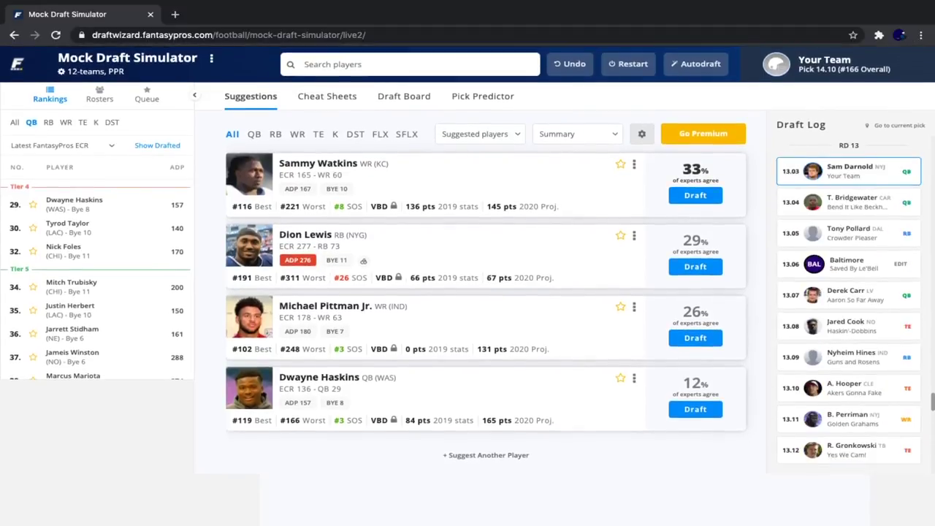
{"action": "scroll", "coordinate": [849, 314], "scroll_direction": "up", "scroll_amount": 1}
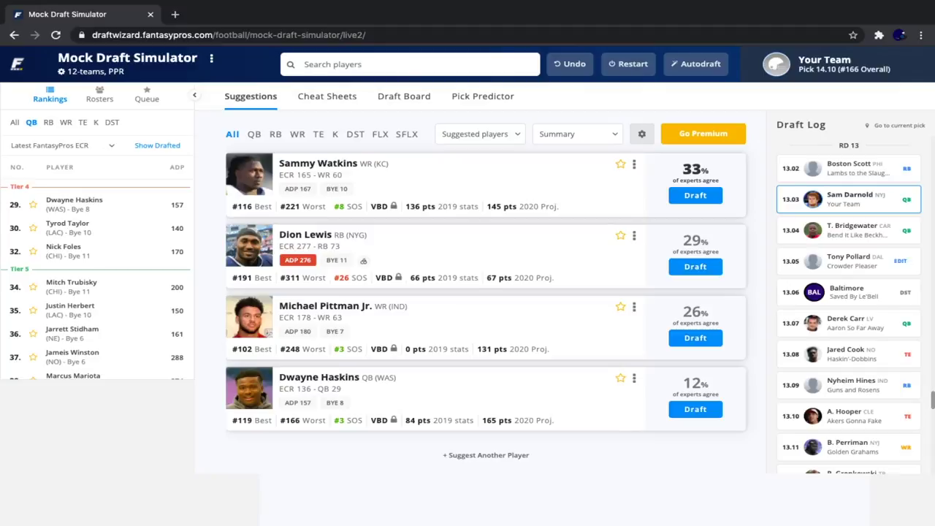
{"action": "scroll", "coordinate": [849, 314], "scroll_direction": "down", "scroll_amount": 1}
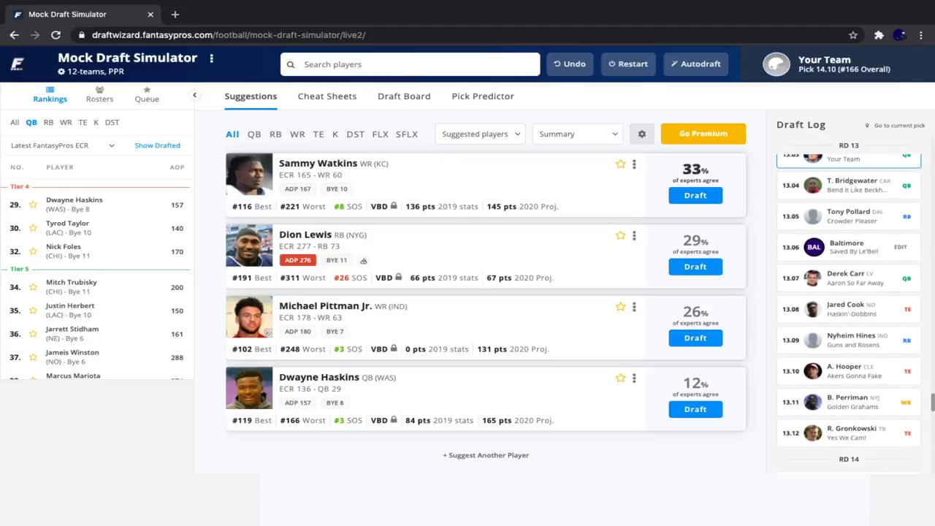
{"action": "scroll", "coordinate": [847, 307], "scroll_direction": "down", "scroll_amount": 2}
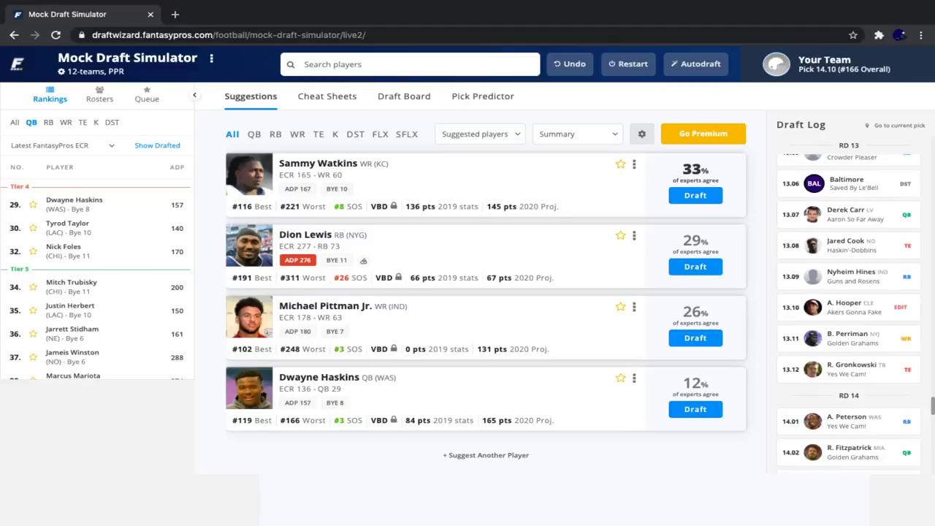
{"action": "scroll", "coordinate": [848, 303], "scroll_direction": "down", "scroll_amount": 1}
{"action": "scroll", "coordinate": [847, 299], "scroll_direction": "down", "scroll_amount": 1}
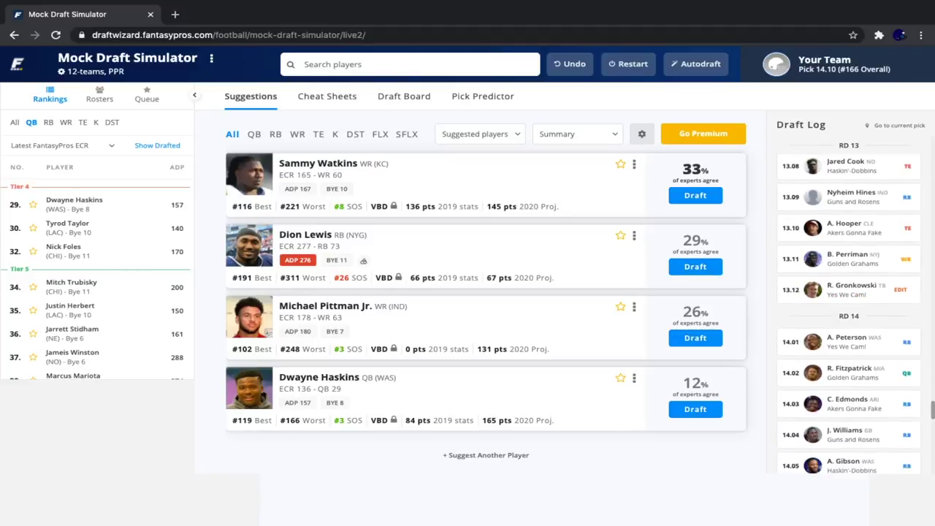
{"action": "scroll", "coordinate": [847, 300], "scroll_direction": "down", "scroll_amount": 1}
{"action": "scroll", "coordinate": [847, 292], "scroll_direction": "down", "scroll_amount": 1}
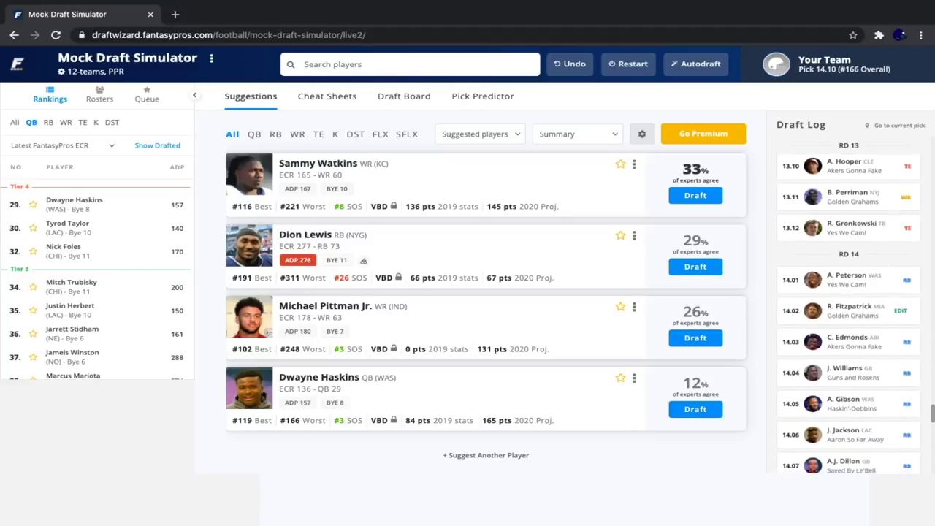
{"action": "scroll", "coordinate": [847, 292], "scroll_direction": "down", "scroll_amount": 2}
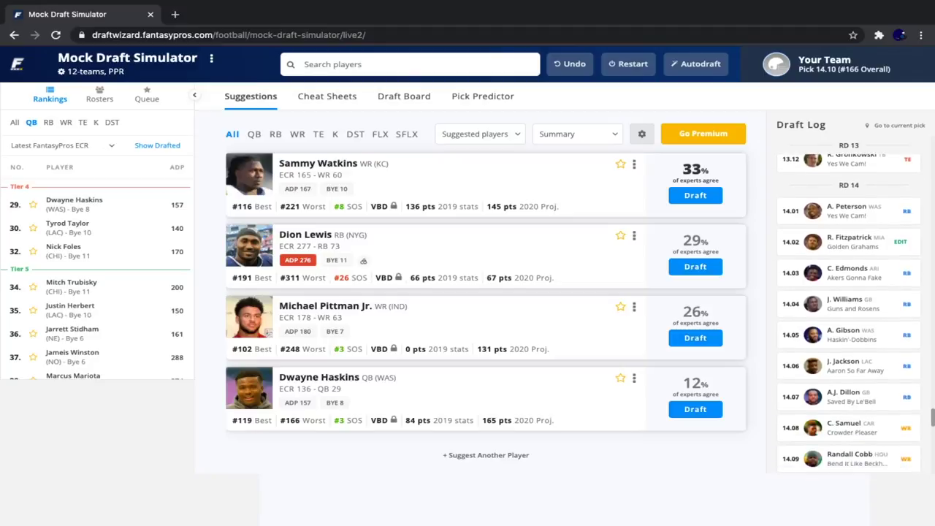
{"action": "scroll", "coordinate": [847, 237], "scroll_direction": "down", "scroll_amount": 3}
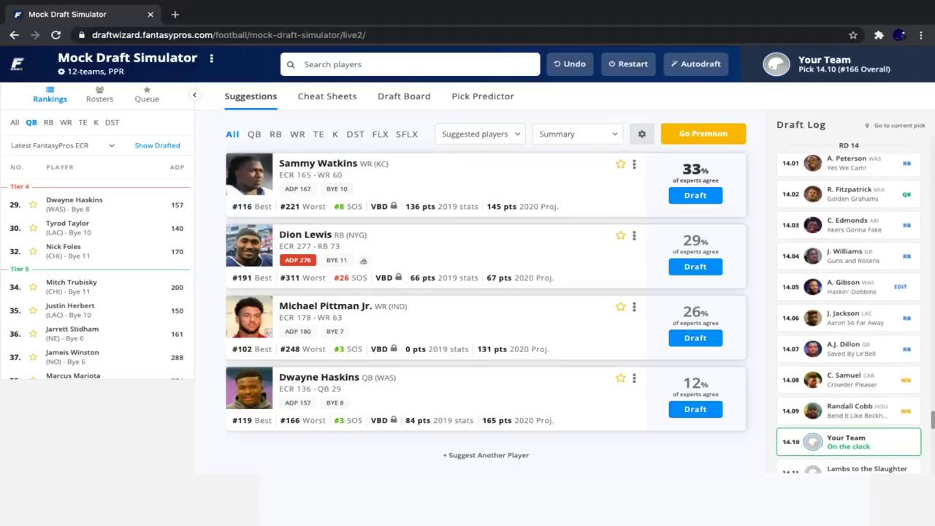
{"action": "scroll", "coordinate": [847, 292], "scroll_direction": "down", "scroll_amount": 2}
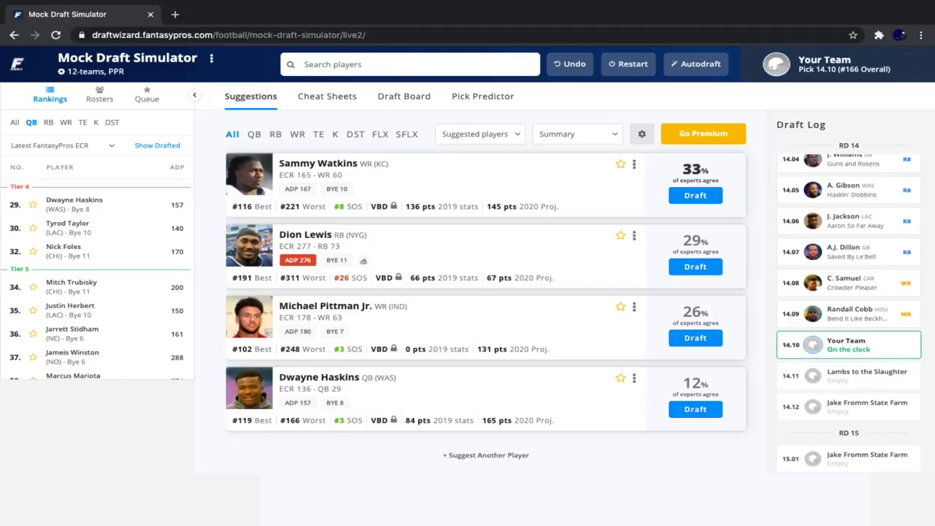
{"action": "left_click", "coordinate": [65, 122]}
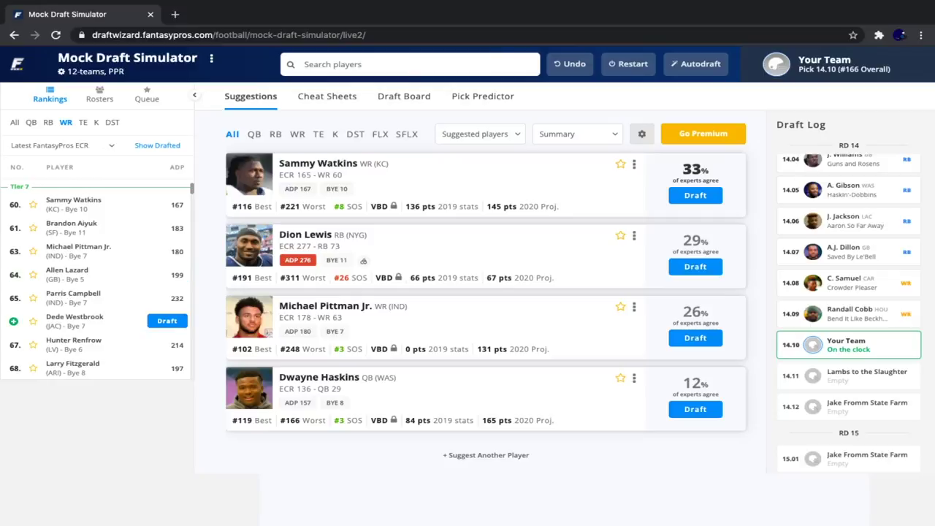
Step: Filter the rankings to running backs and draft Chris Thompson at 14.10
{"action": "scroll", "coordinate": [95, 322], "scroll_direction": "down", "scroll_amount": 2}
{"action": "scroll", "coordinate": [95, 321], "scroll_direction": "up", "scroll_amount": 2}
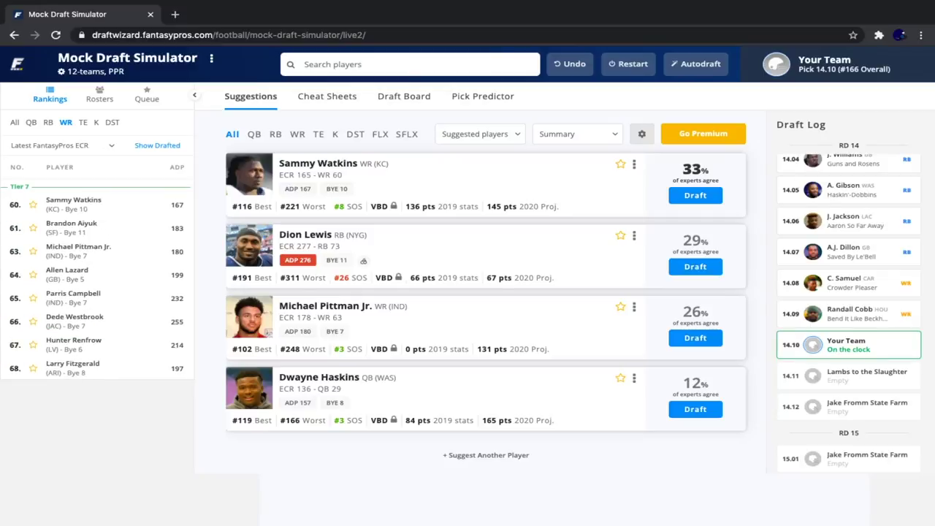
{"action": "left_click", "coordinate": [47, 122]}
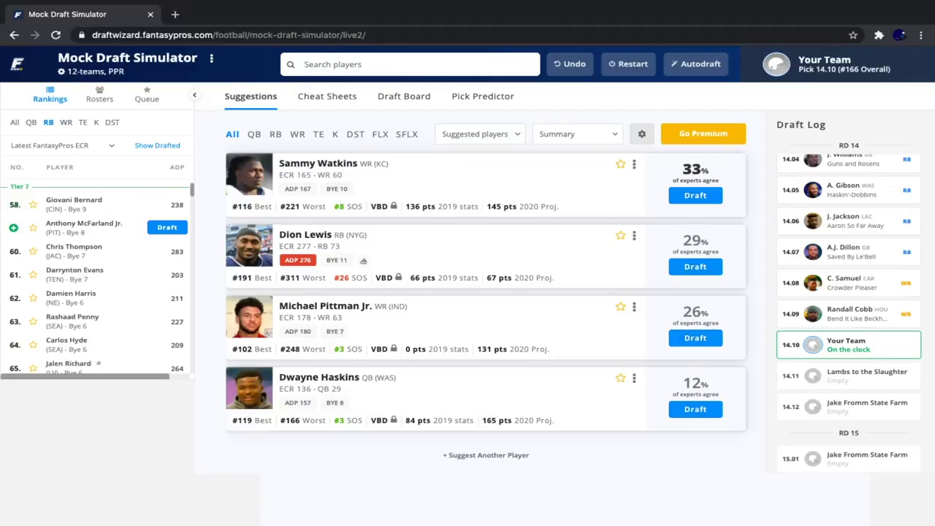
{"action": "scroll", "coordinate": [95, 241], "scroll_direction": "down", "scroll_amount": 1}
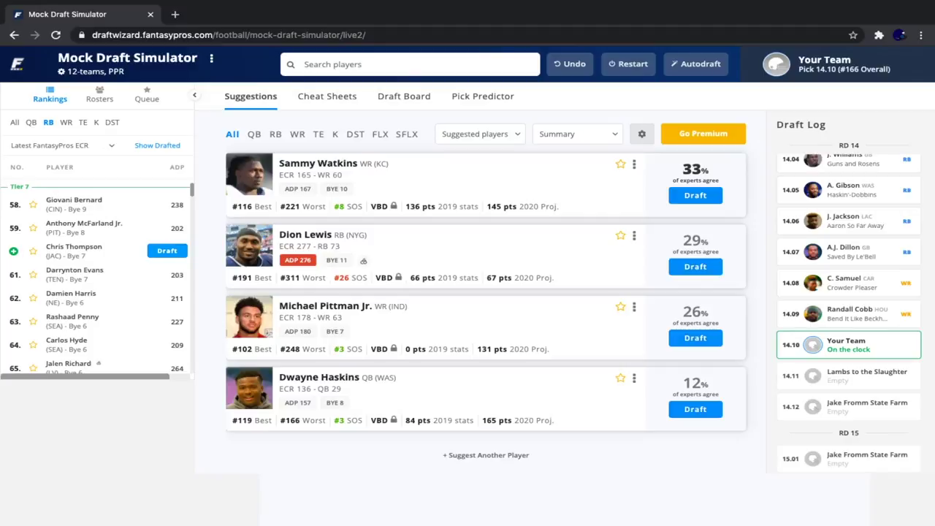
{"action": "left_click", "coordinate": [166, 250]}
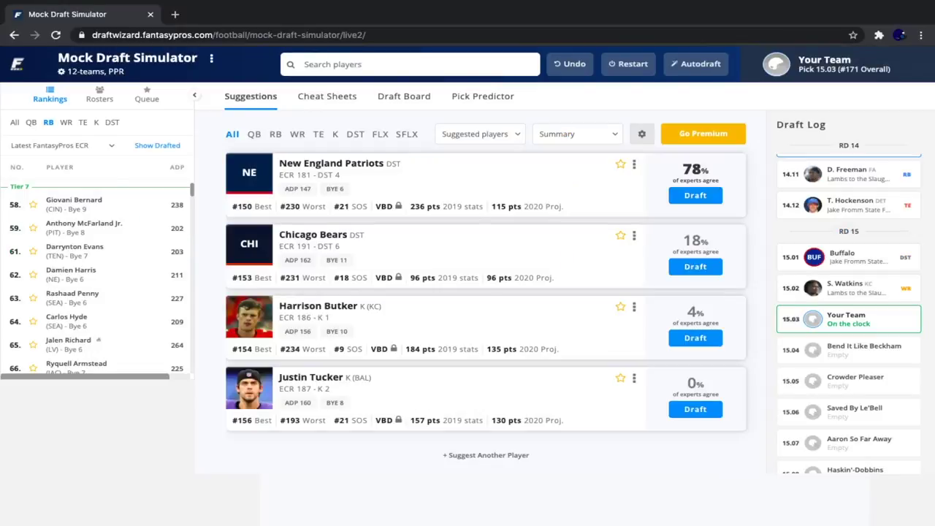
Step: List team defenses and draft the New England Patriots DST at 15.03
{"action": "left_click", "coordinate": [112, 122]}
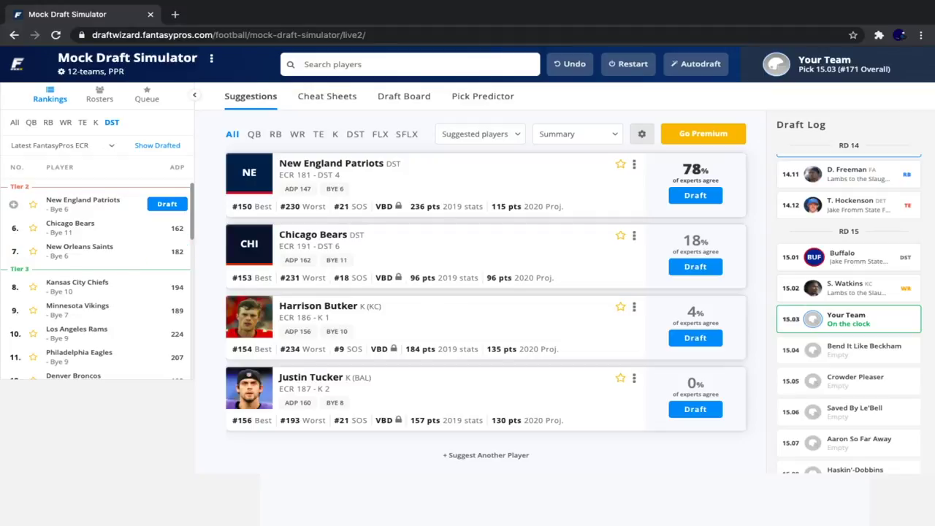
{"action": "left_click", "coordinate": [167, 204]}
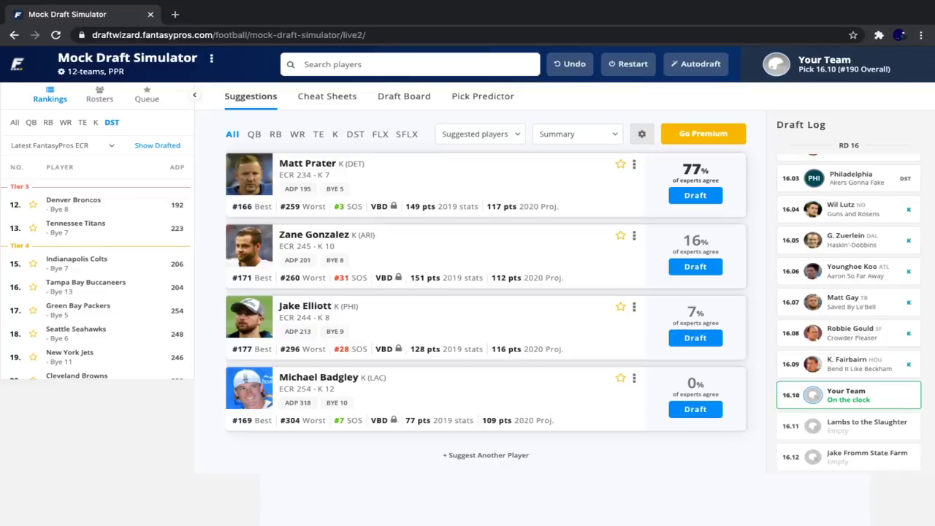
Step: List only kickers, browse them, and draft Matt Prater at 16.10
{"action": "left_click", "coordinate": [96, 122]}
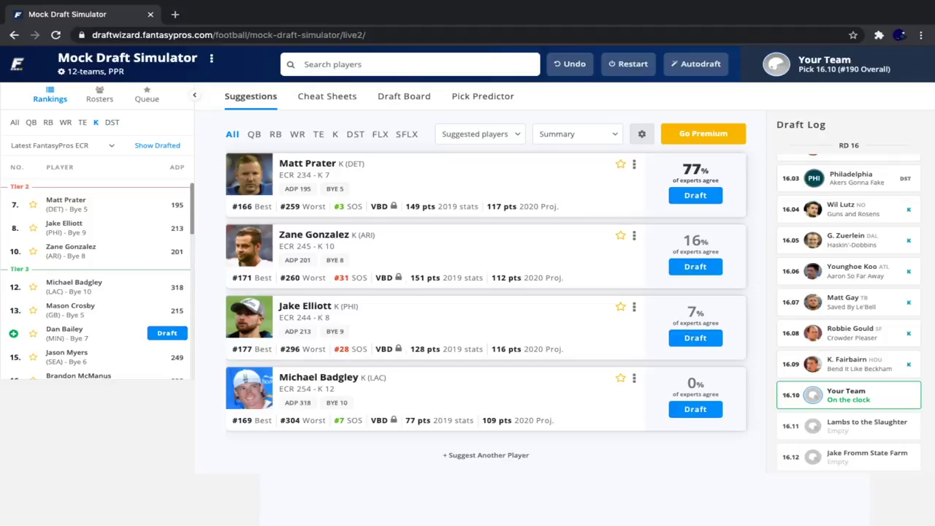
{"action": "scroll", "coordinate": [99, 281], "scroll_direction": "down", "scroll_amount": 2}
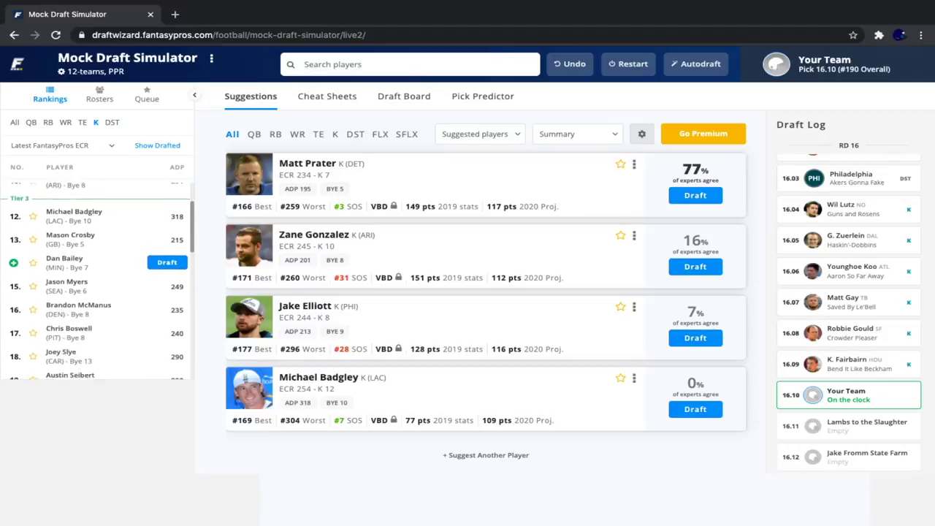
{"action": "scroll", "coordinate": [99, 281], "scroll_direction": "down", "scroll_amount": 3}
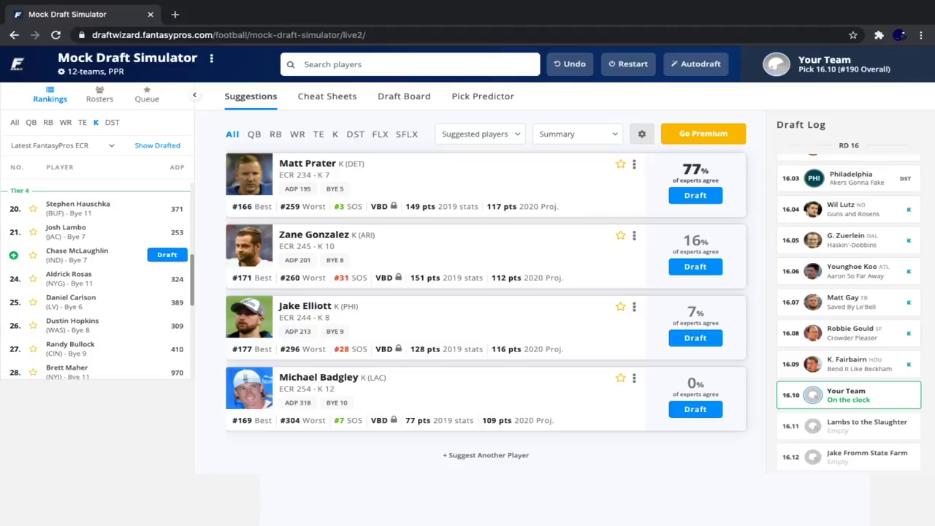
{"action": "scroll", "coordinate": [99, 281], "scroll_direction": "up", "scroll_amount": 6}
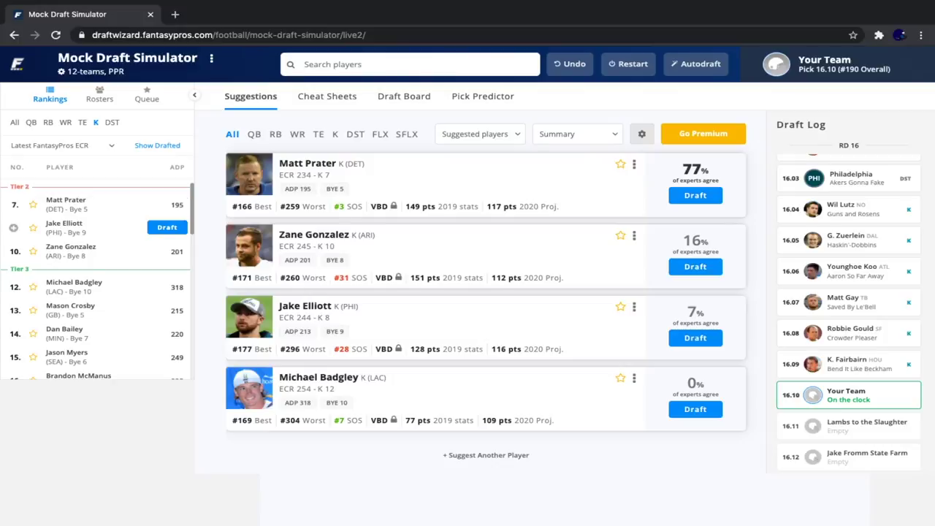
{"action": "left_click", "coordinate": [166, 204]}
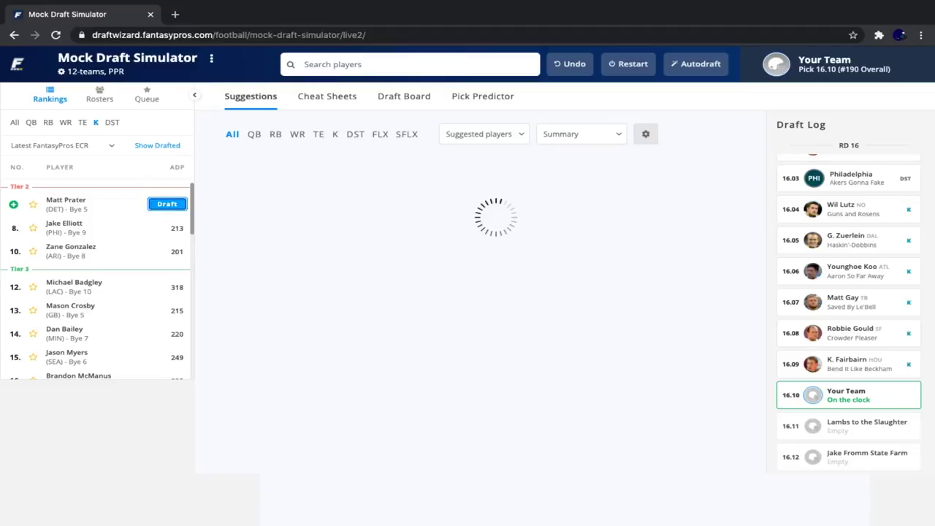